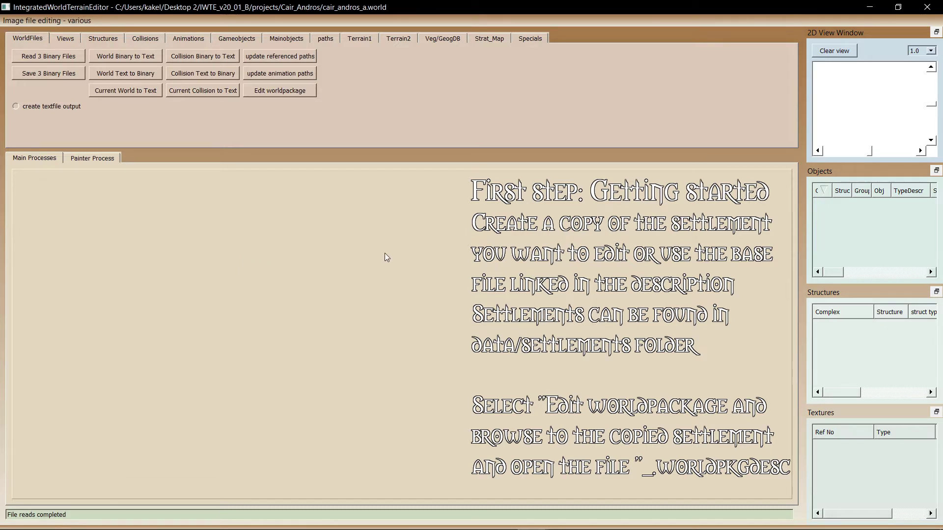
- Open cair_andros_a.worldpkgdesc from the projects/Cair_Andros folder for worldpackage editing
click(283, 94)
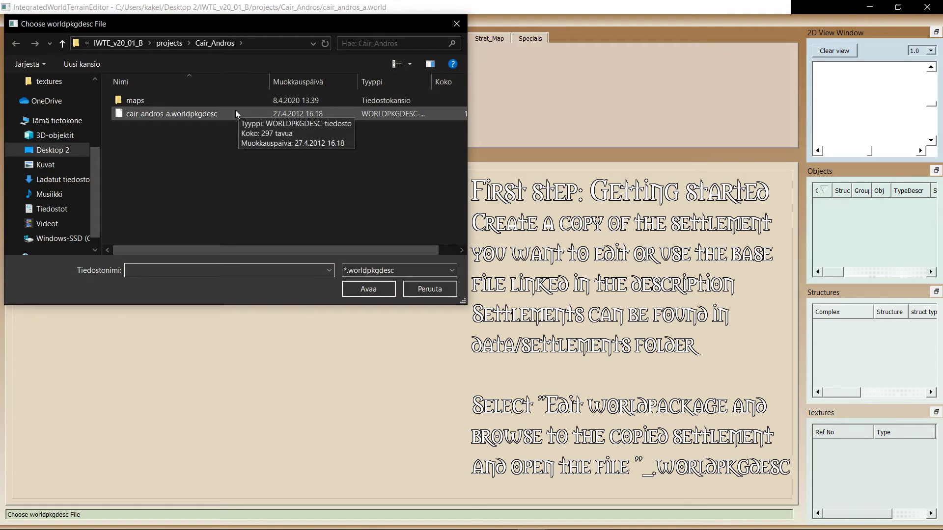
click(112, 42)
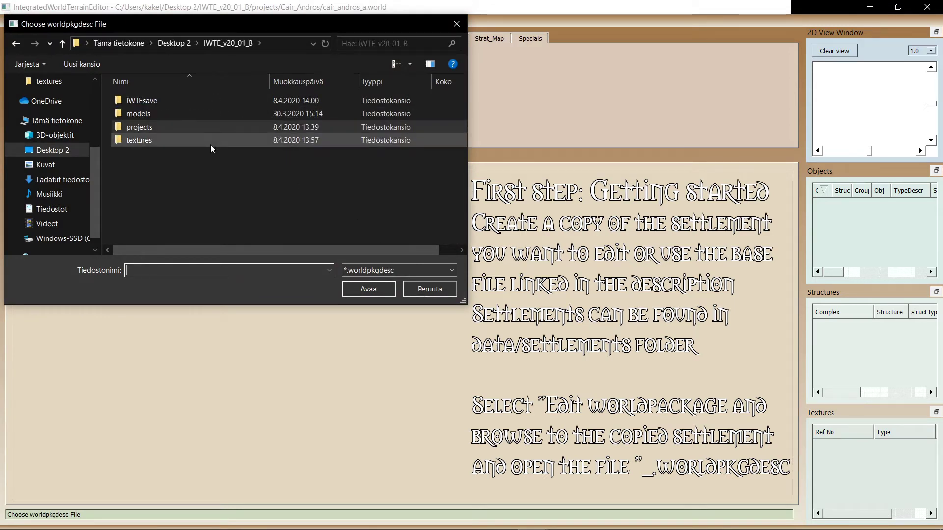
double_click(184, 128)
double_click(161, 102)
double_click(164, 116)
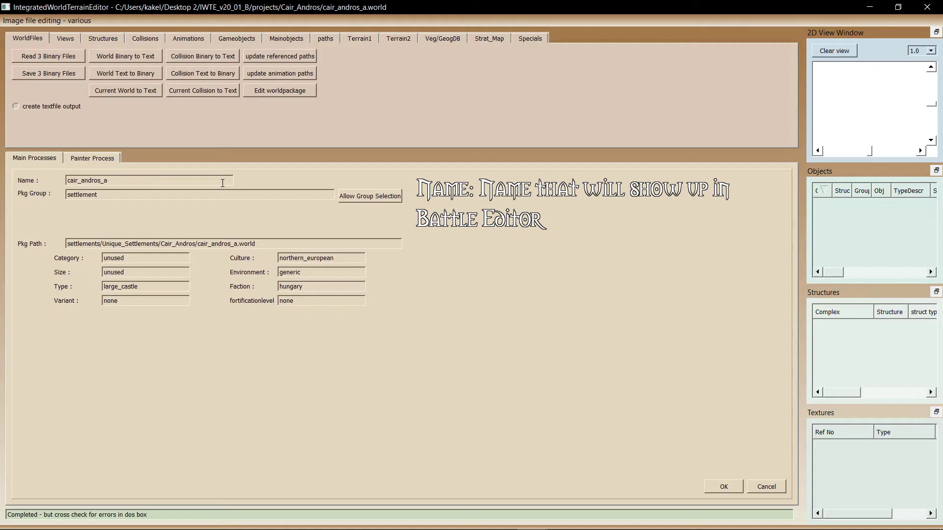
- Allow group selection for the worldpackage, review the package group options and confirm settlement as the group
click(369, 196)
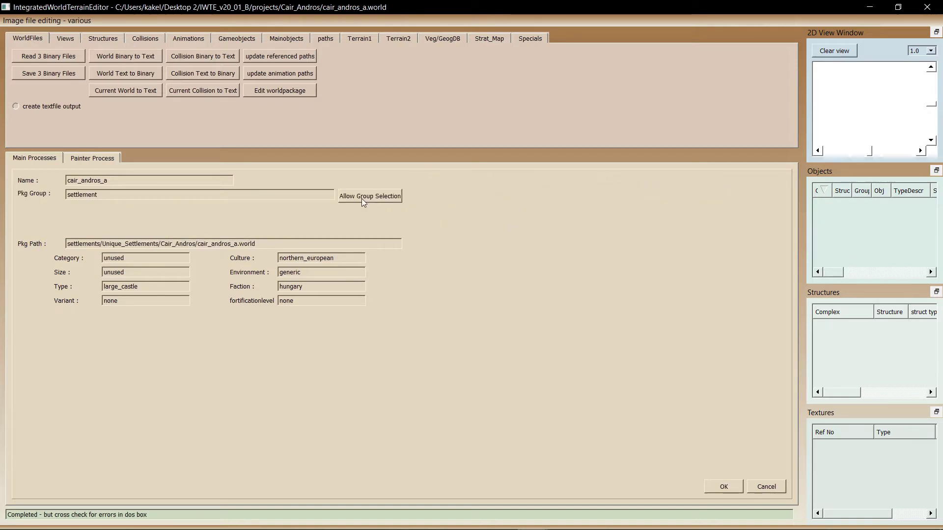
click(370, 196)
click(267, 196)
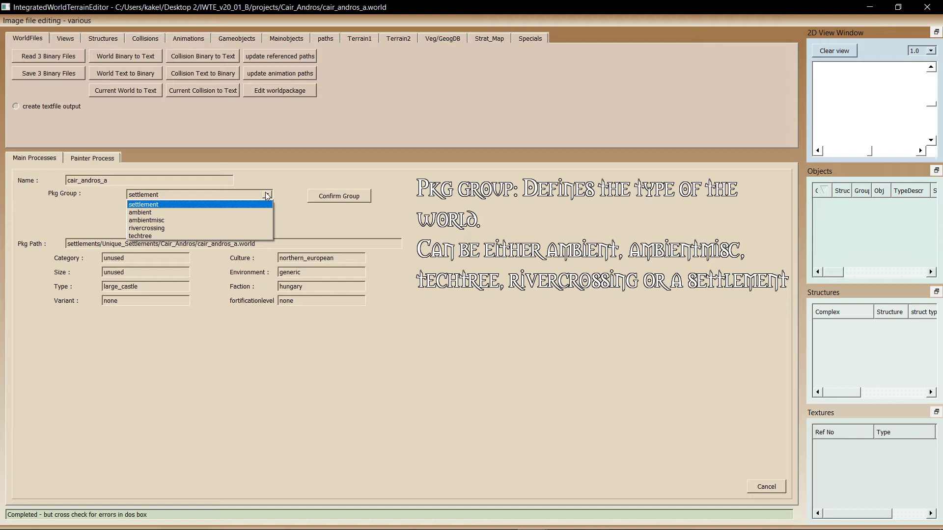
click(268, 197)
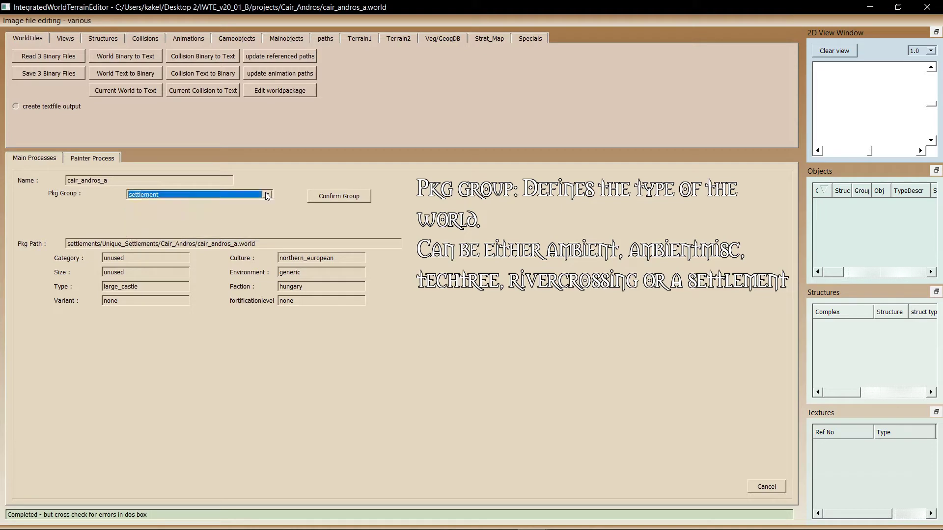
click(358, 196)
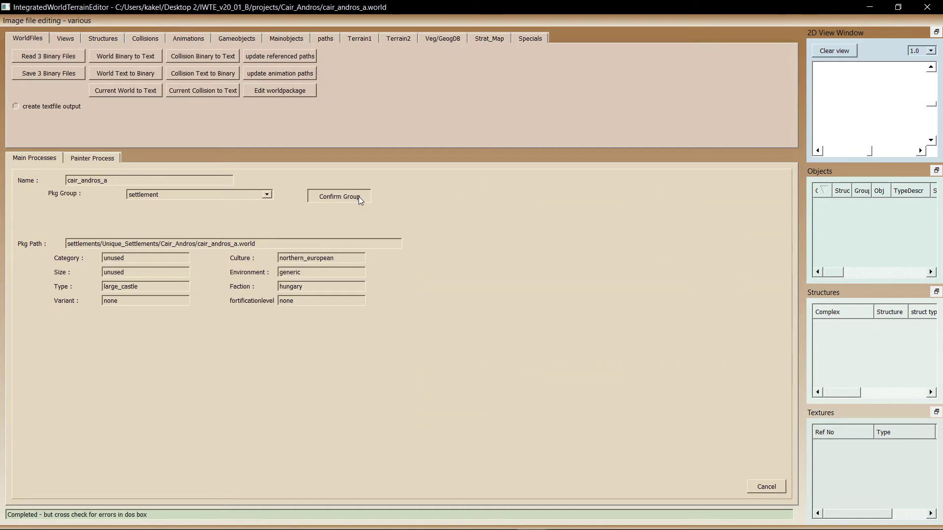
click(340, 196)
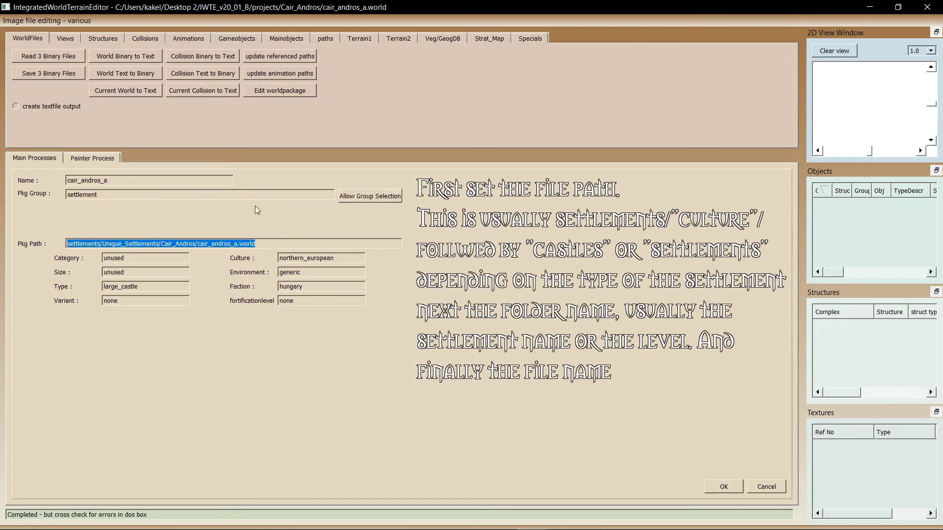
- Replace Unique_Settlements in the package path with gondor/settlements, giving settlements/gondor/settlements/Cair_Andros/cair_andros_a.world
double_click(145, 243)
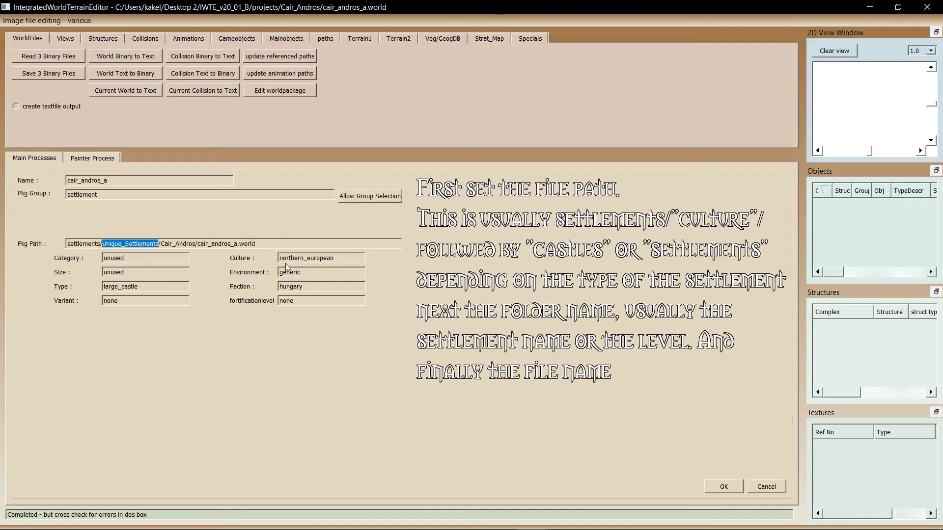
click(285, 243)
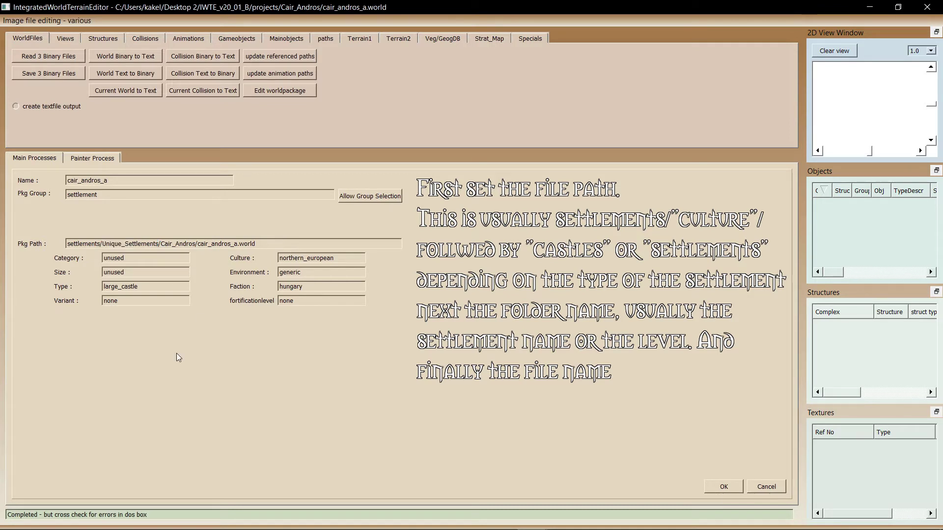
double_click(140, 247)
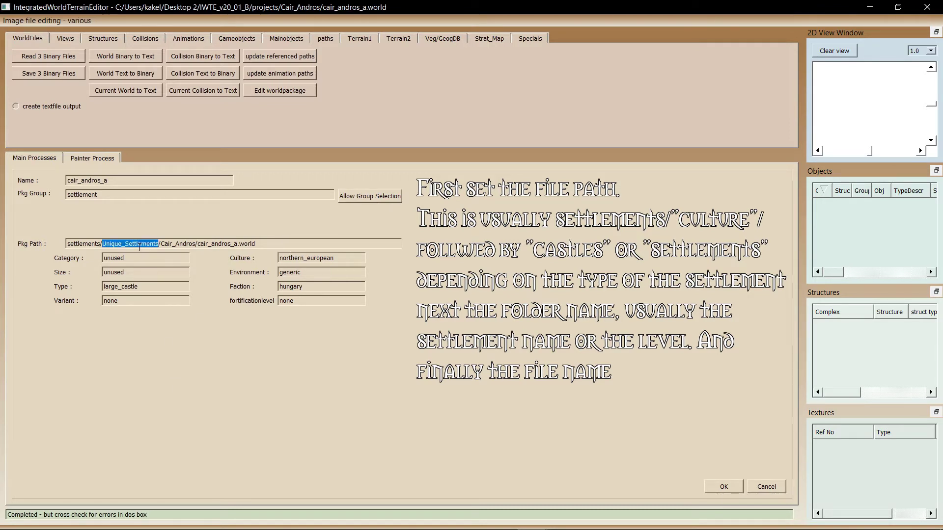
text(gondor)
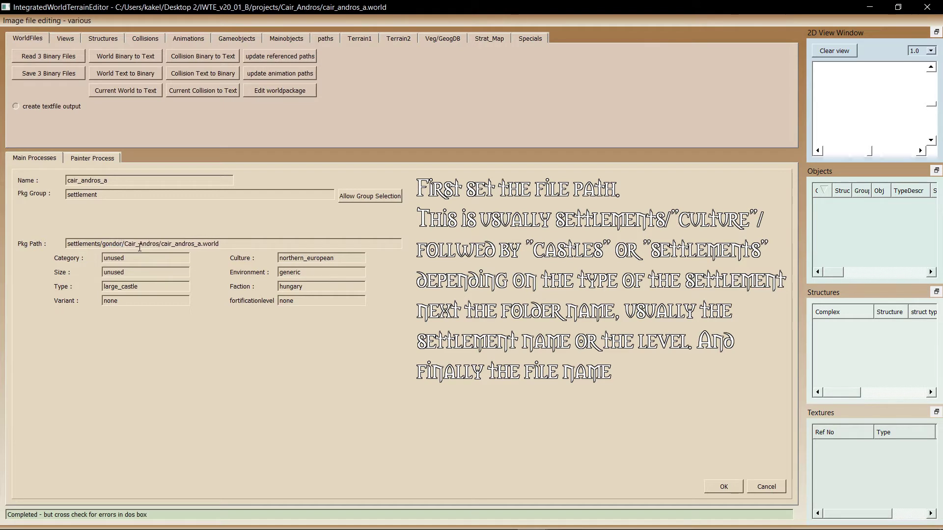
text(/settlement)
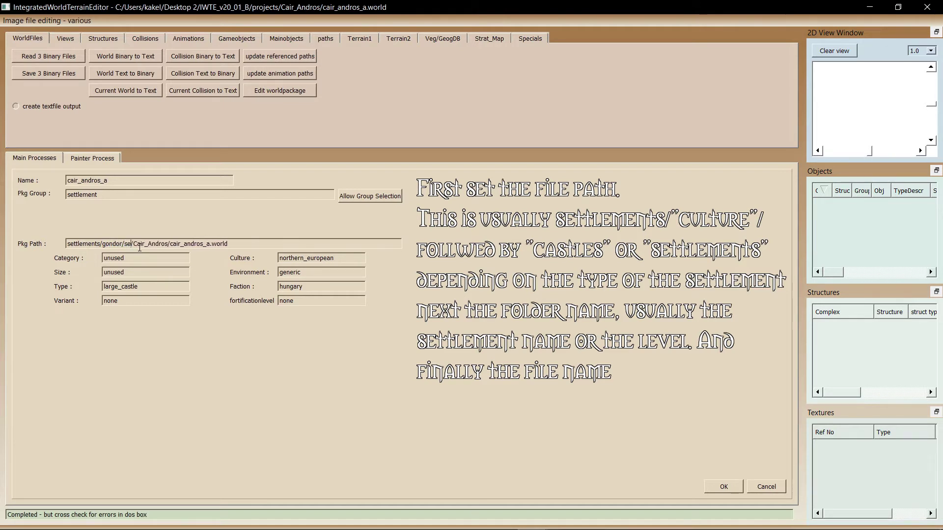
text(s)
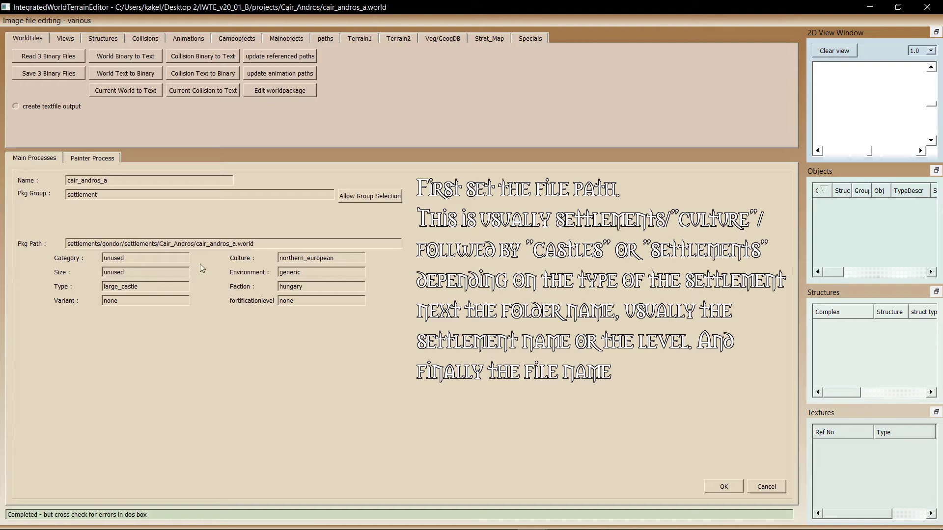
click(283, 246)
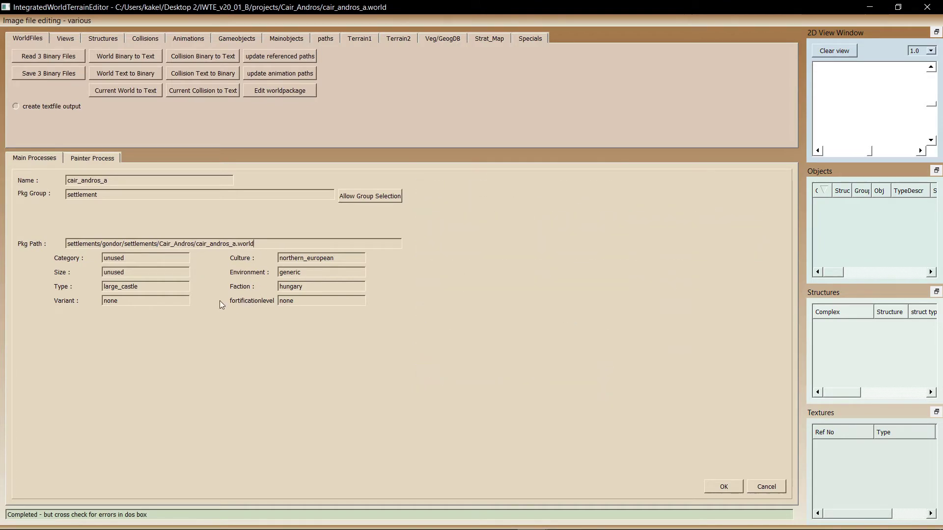
- Replace the settlements subfolder after gondor in the package path with castles
double_click(171, 287)
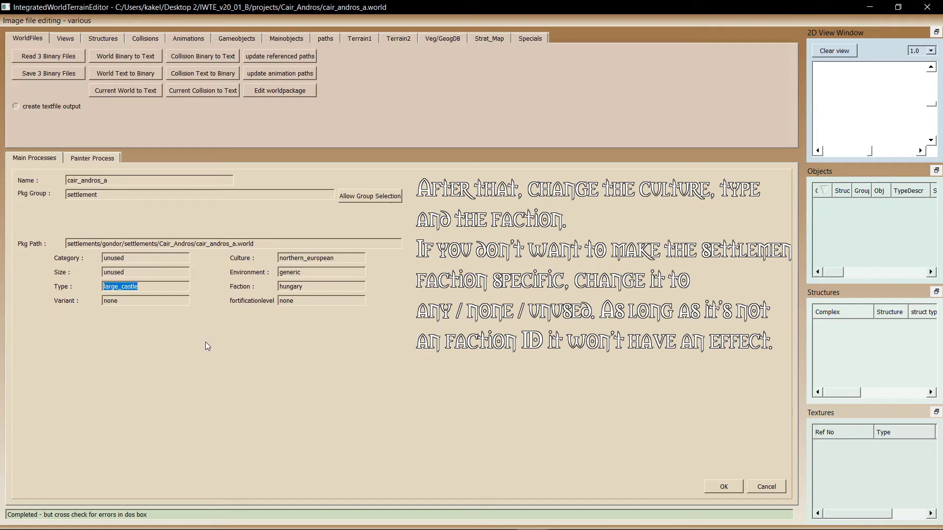
double_click(140, 244)
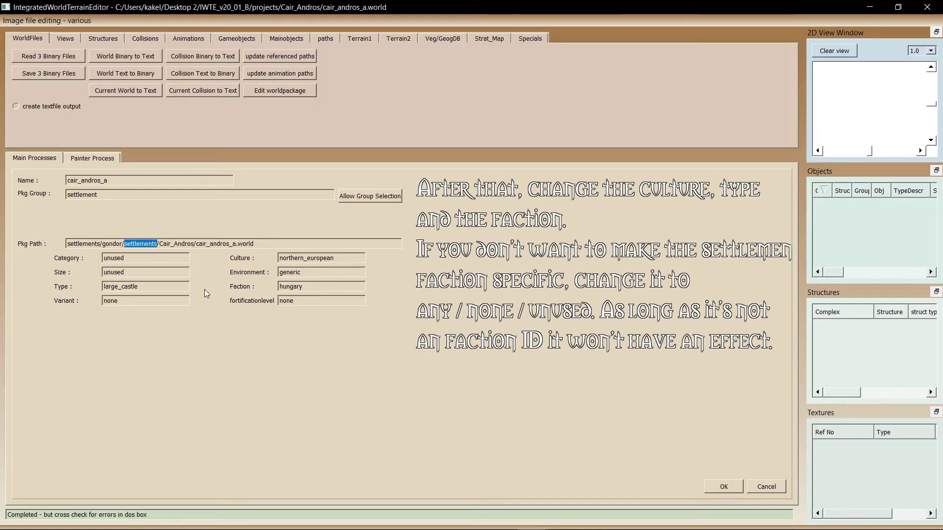
text(castles)
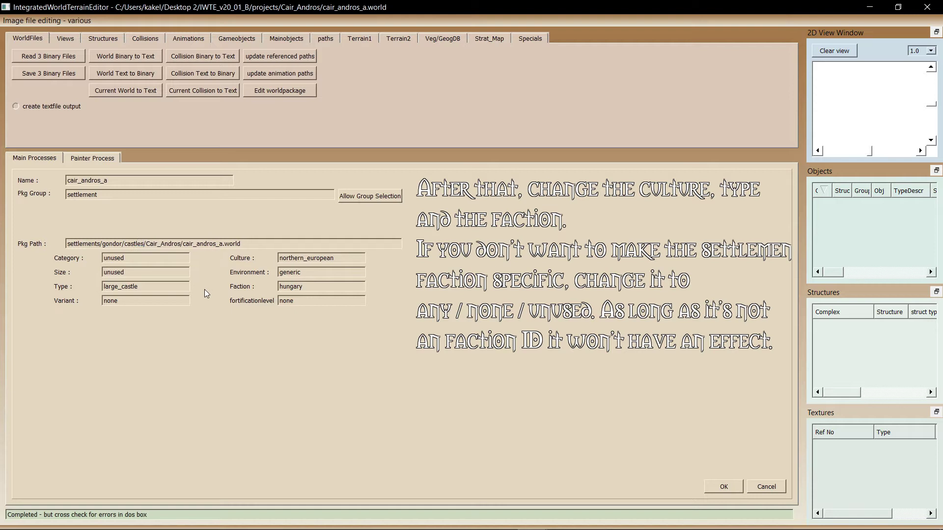
key(End)
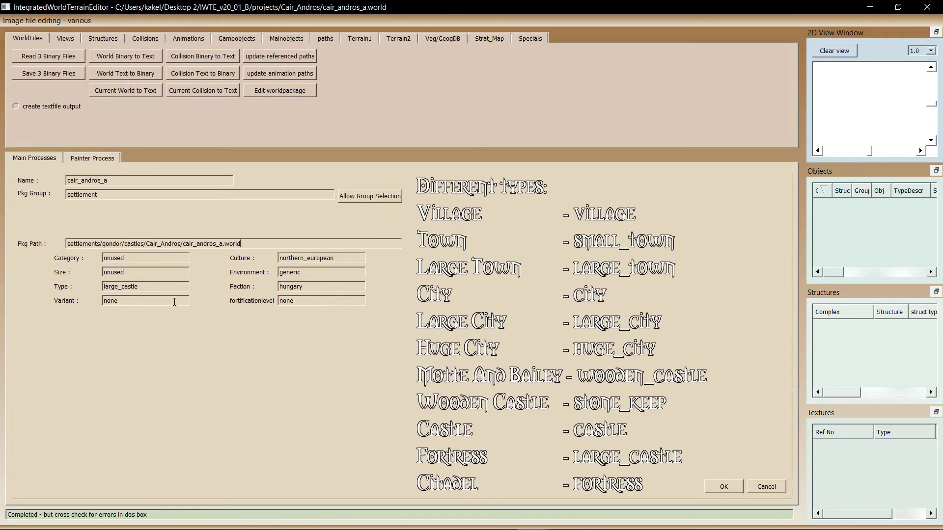
- Set the worldpackage culture to gondor and the faction to none, and save the changes
double_click(342, 260)
text(gondor)
double_click(347, 286)
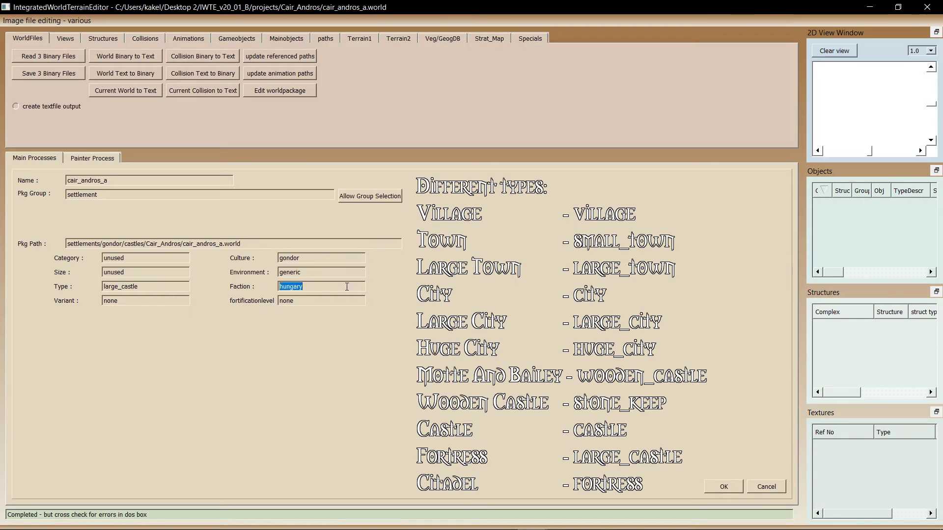
text(none)
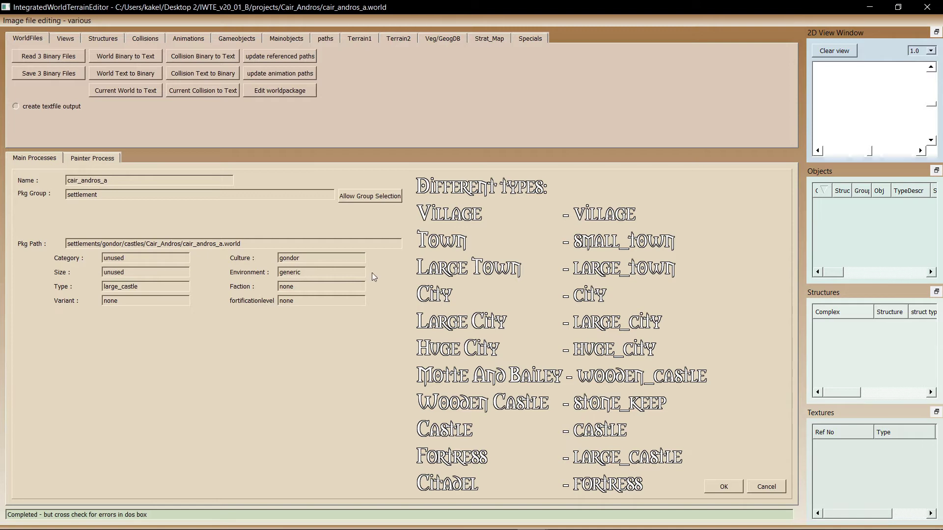
click(723, 487)
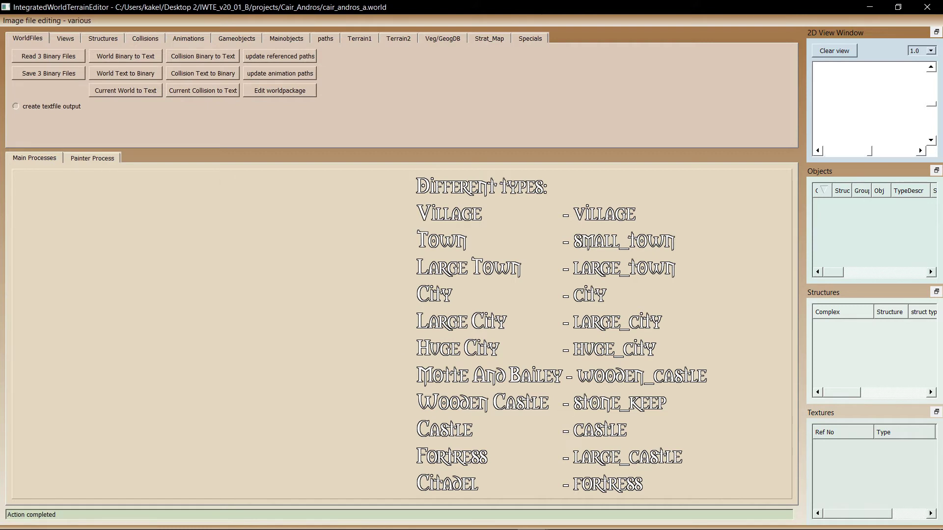
- Open the Cair_Andros folder in File Explorer and delete cair_andros_a.worldpkgdesc and the cair_andros_a_wdpkgdesctext file
right_click(136, 517)
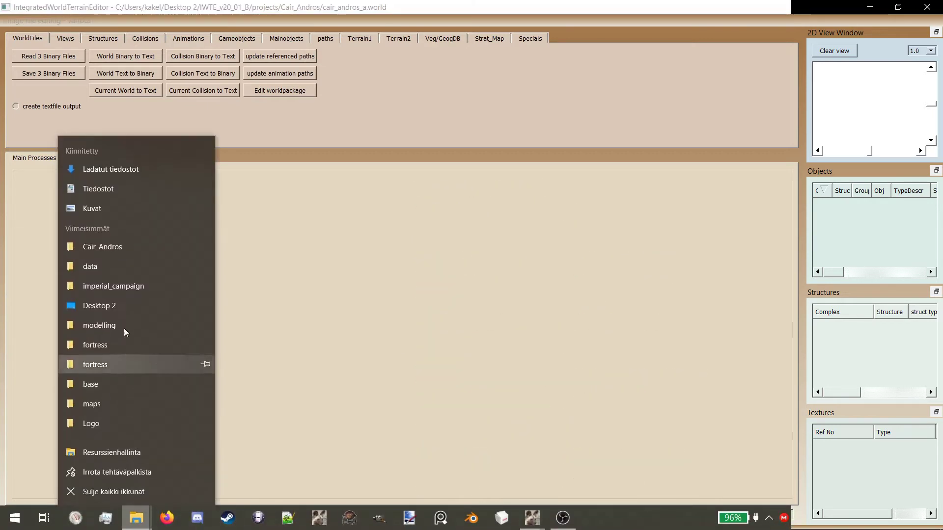
click(102, 247)
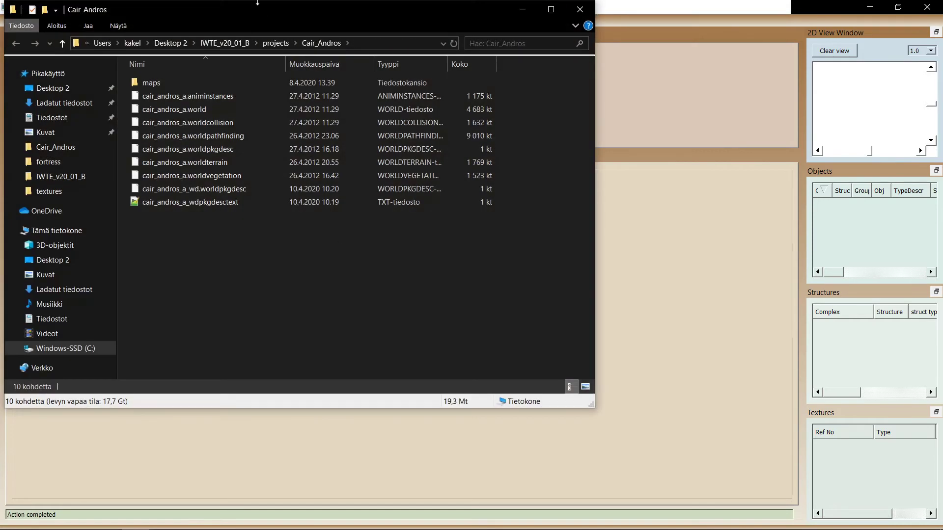
drag(258, 13, 577, 74)
click(545, 212)
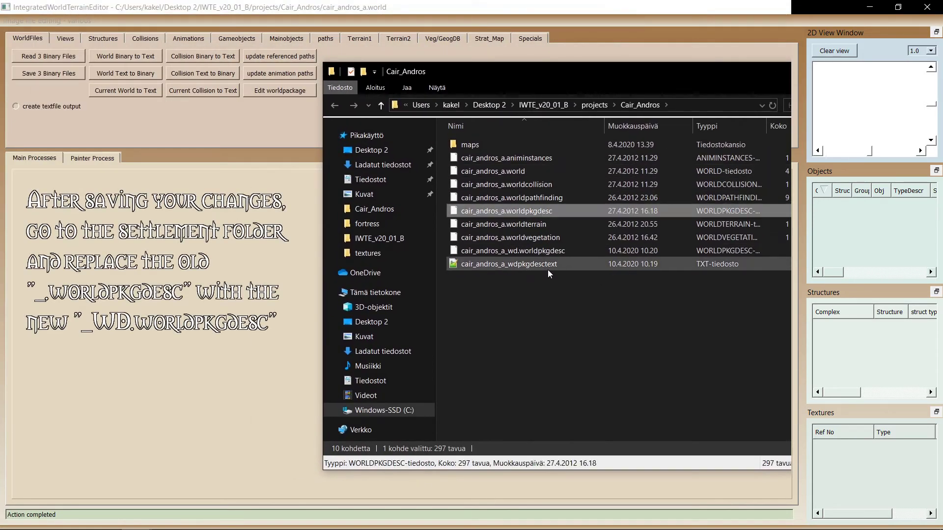
ctrl+click(541, 265)
right_click(512, 210)
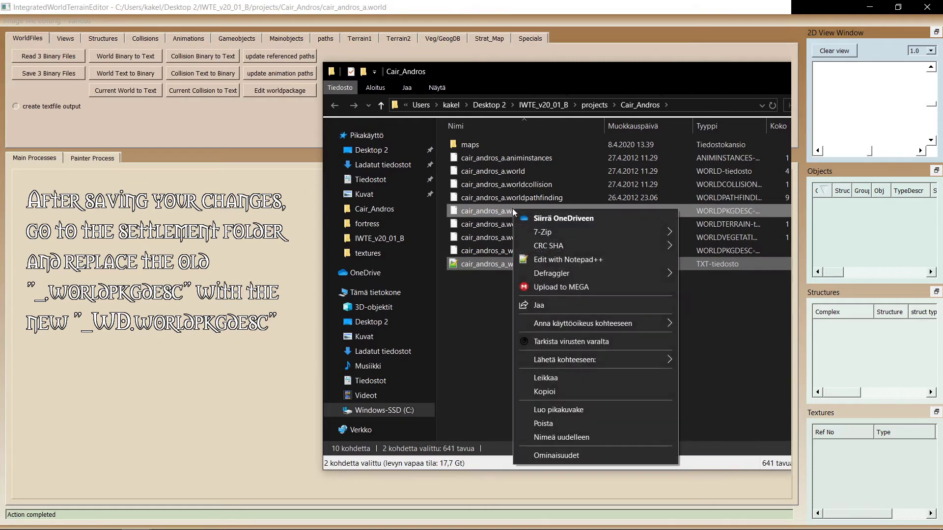
click(547, 425)
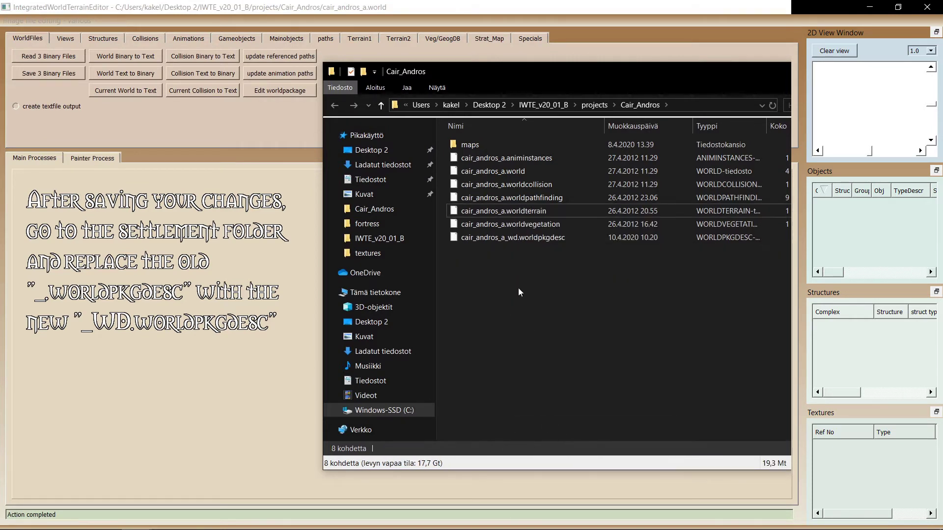
- Rename cair_andros_a_wd.worldpkgdesc to cair_andros_a.worldpkgdesc, copying the base name from the worldpathfinding file
click(502, 200)
click(481, 196)
key(ctrl+c)
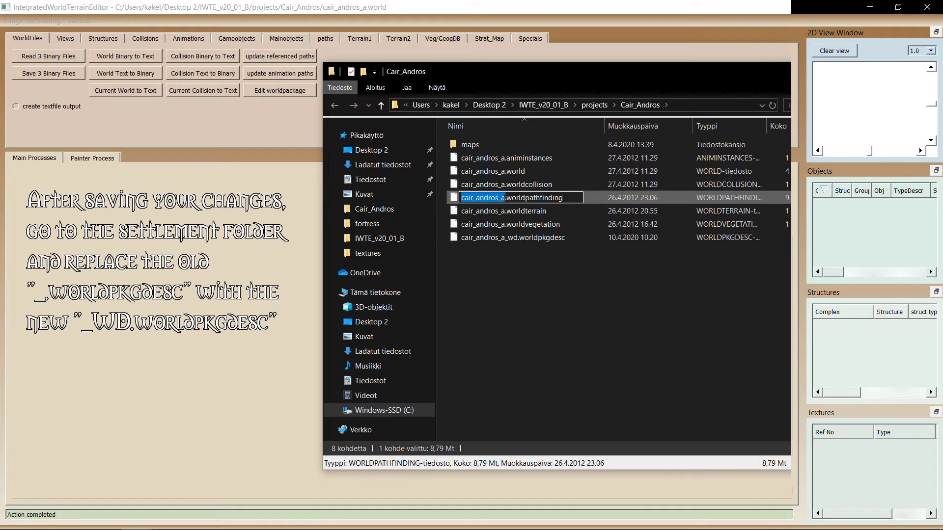
click(506, 238)
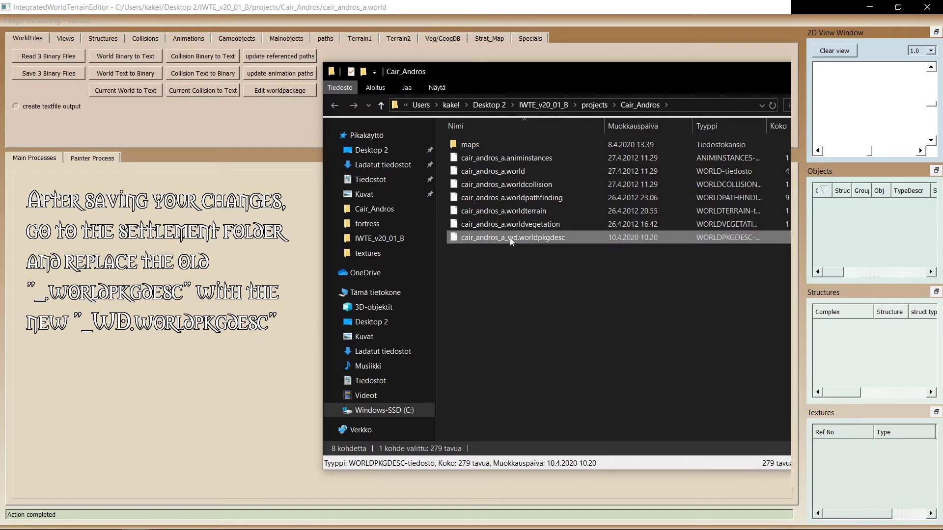
click(510, 238)
key(ctrl+v)
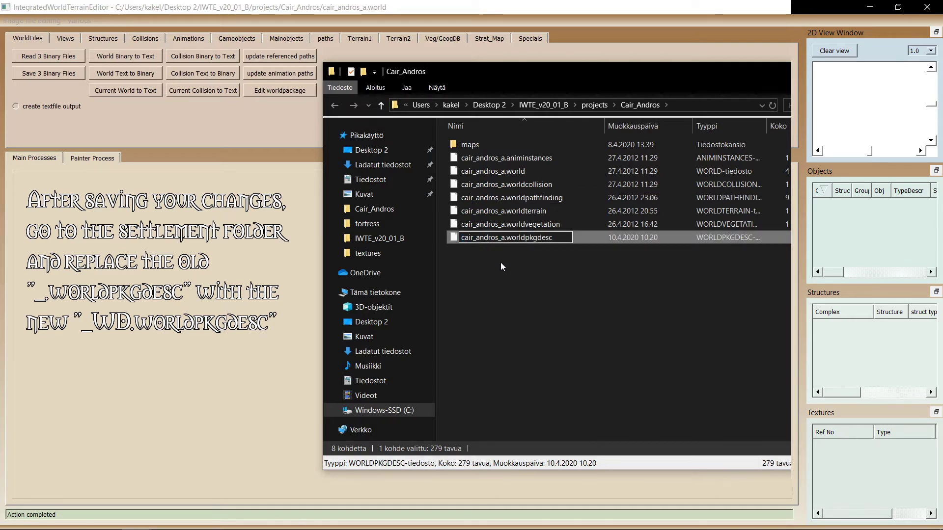
click(500, 262)
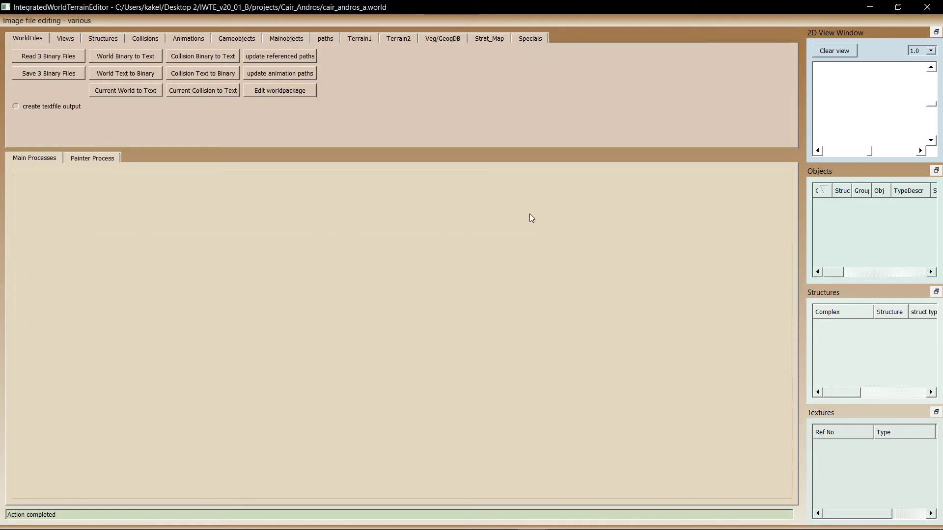
- Back in IWTE, read the Cair_Andros binary files, choosing cair_andros_a.world, its worldcollision file, the next requested file, and cair_andros_a.world again
click(49, 57)
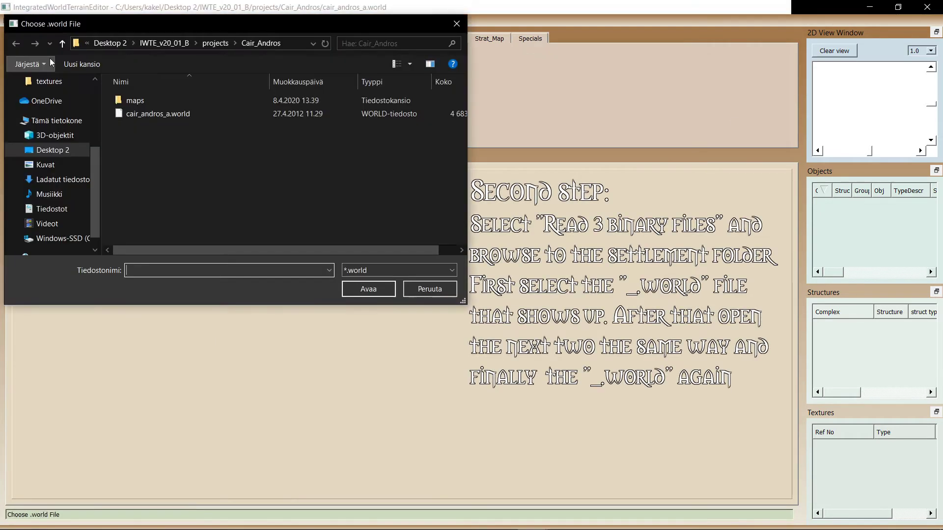
double_click(185, 113)
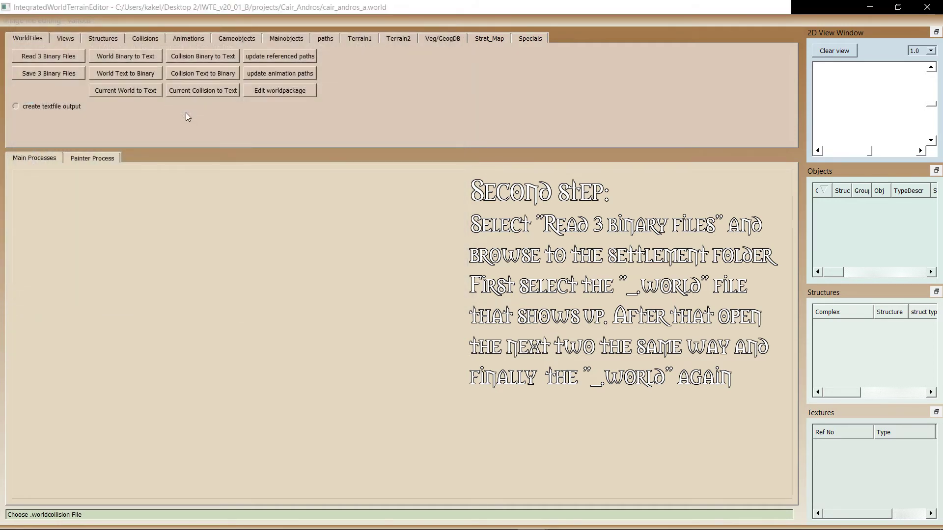
double_click(186, 117)
double_click(186, 115)
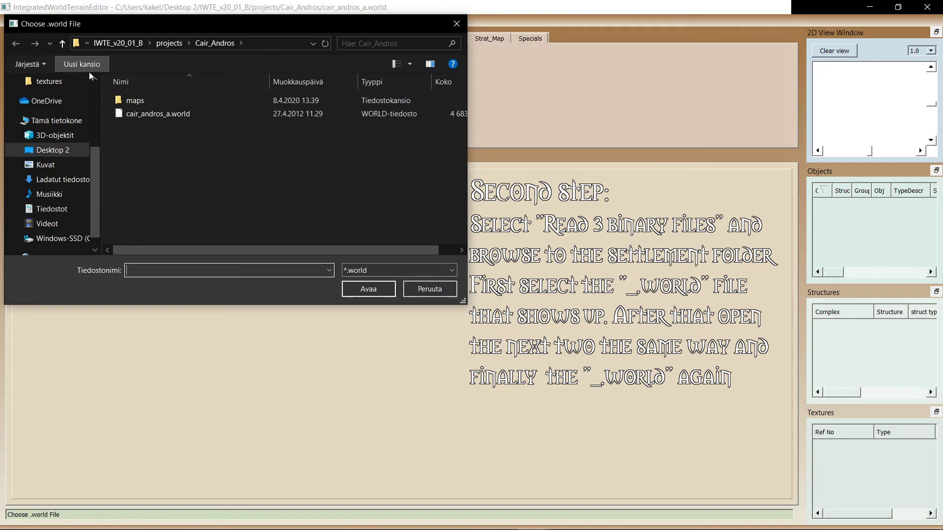
double_click(186, 114)
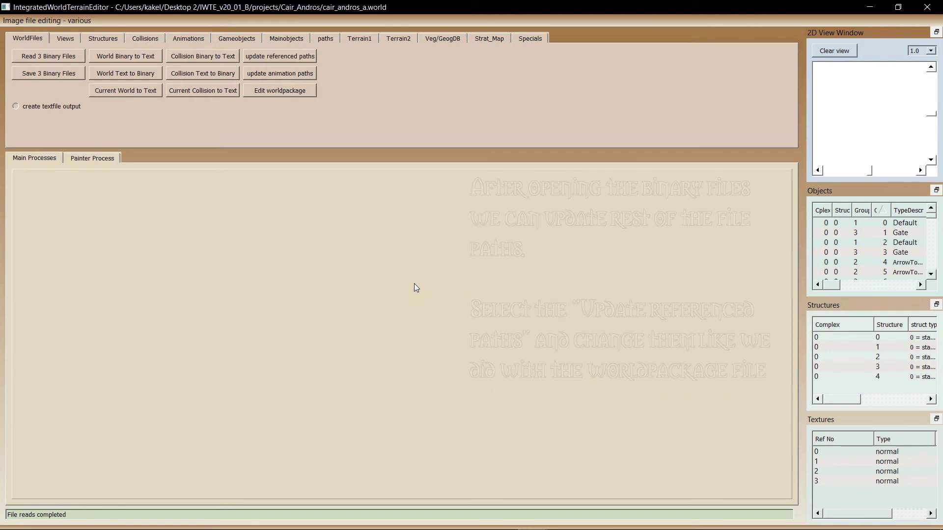
- Open the referenced paths for updating and replace Unique_Settlements with gondor/castles in the worldterrain path
click(305, 58)
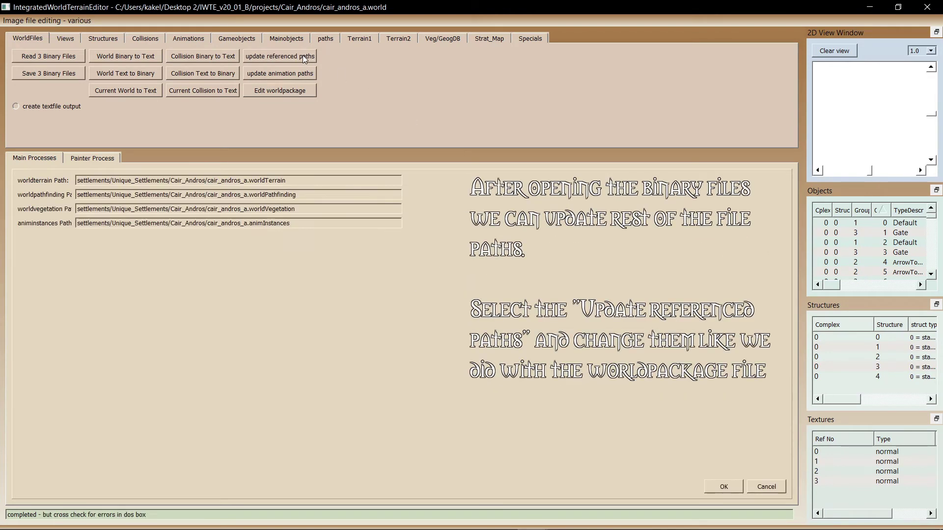
double_click(151, 181)
text(gondor)
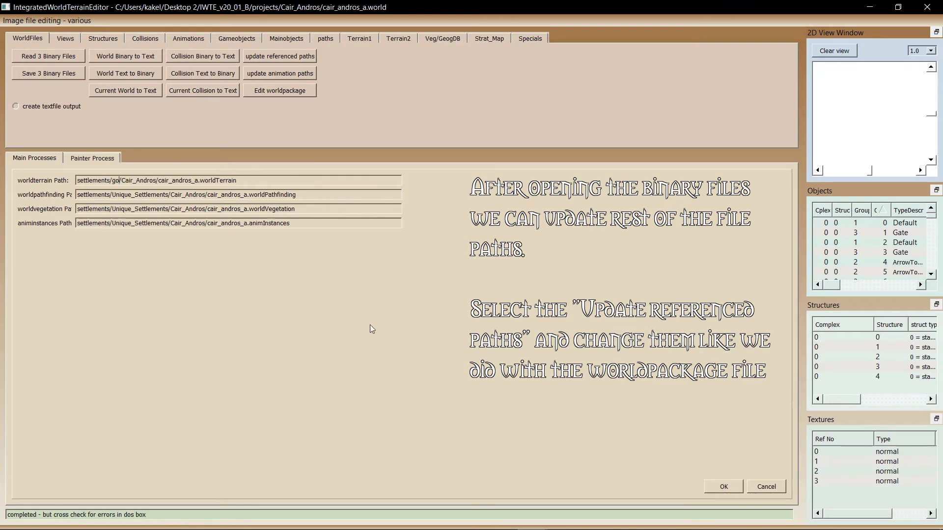
text(/castles)
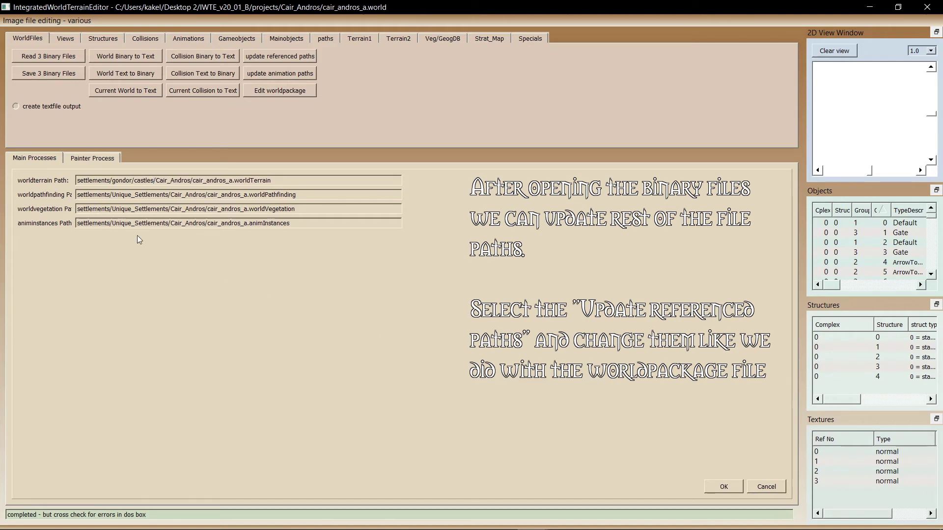
- Copy gondor/castles over Unique_Settlements in the worldpathfinding, worldvegetation and animinstances paths, and confirm the updated paths
drag(112, 180, 155, 181)
key(ctrl+c)
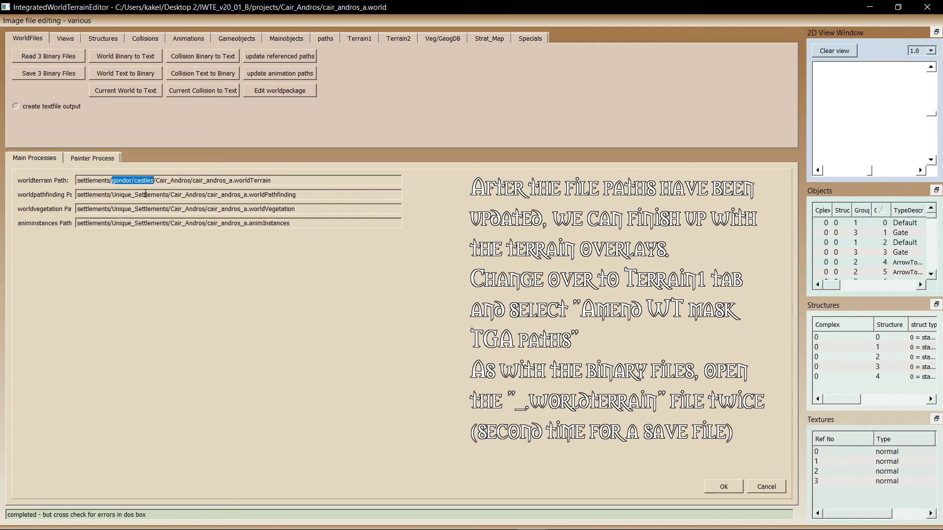
double_click(145, 194)
key(ctrl+v)
double_click(147, 208)
key(ctrl+v)
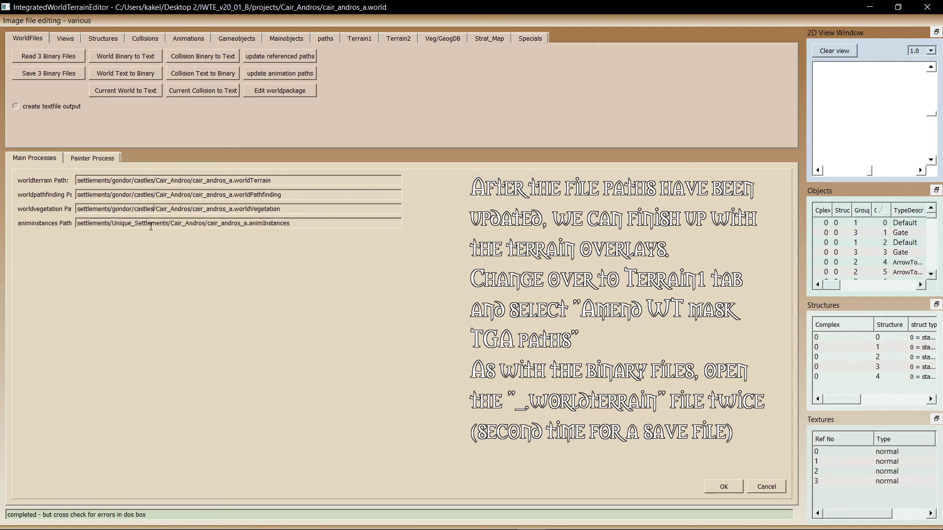
double_click(150, 223)
key(ctrl+v)
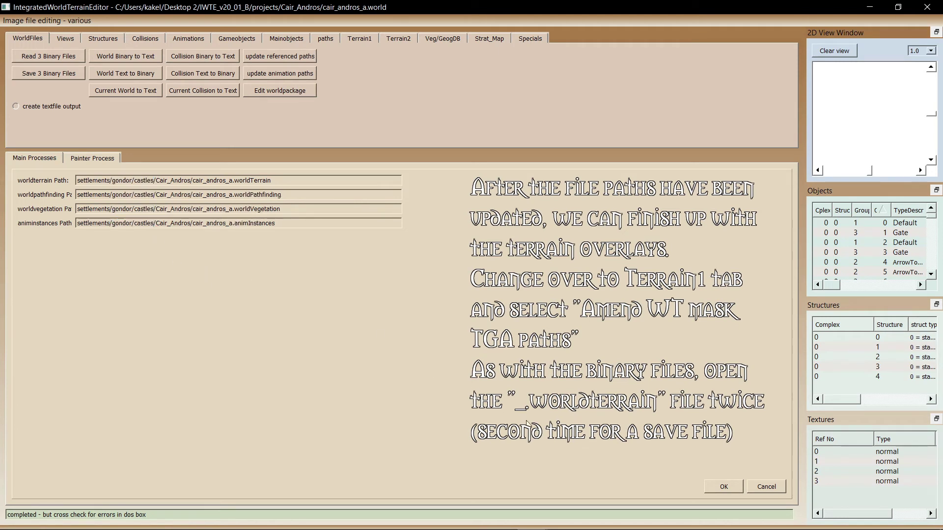
click(721, 488)
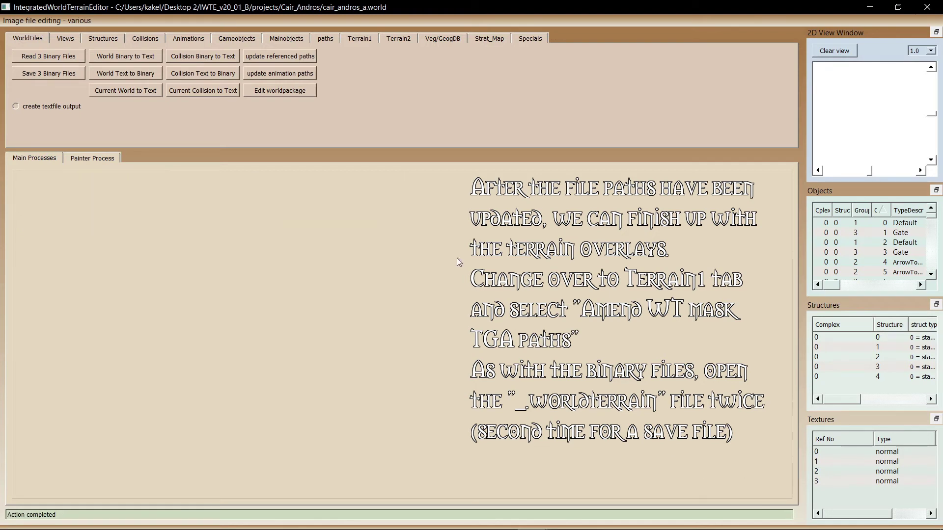
- Start amending the WT mask TGA paths, choosing cair_andros_a.worldterrain as both the source and the save file
click(353, 43)
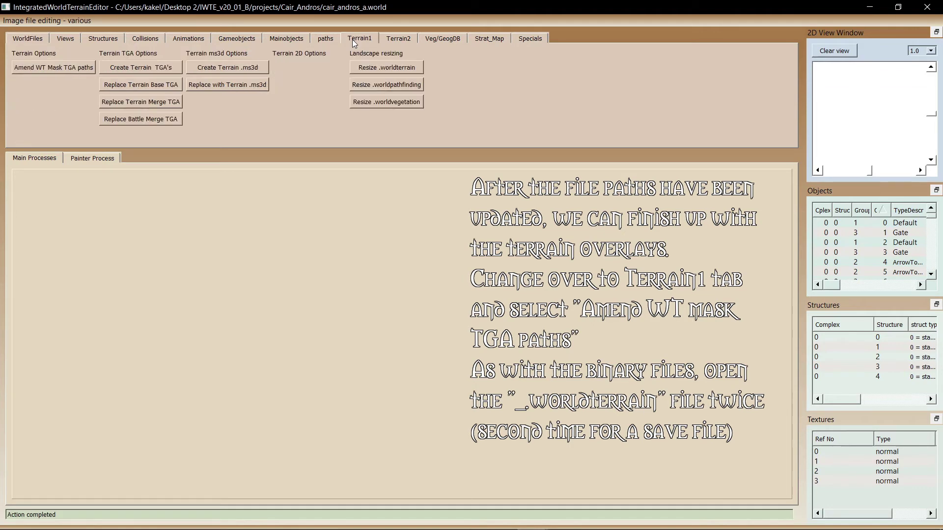
click(36, 69)
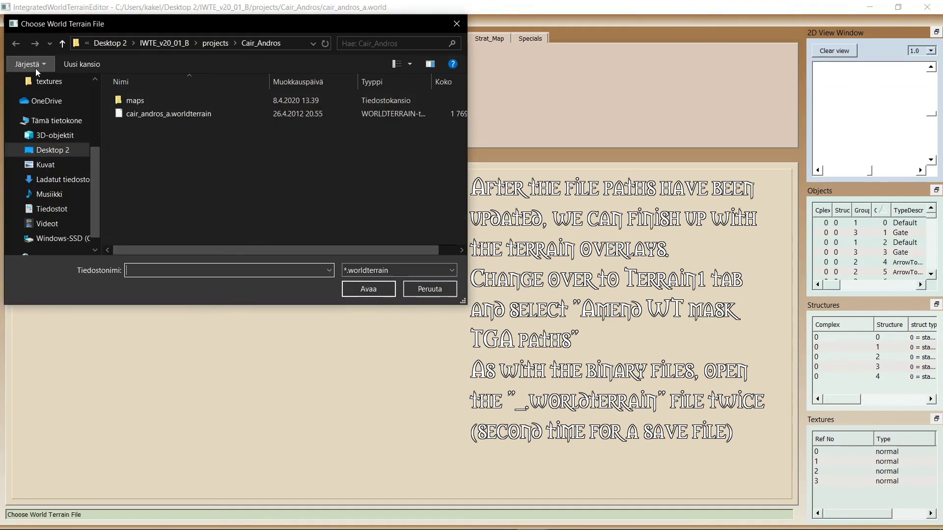
double_click(186, 116)
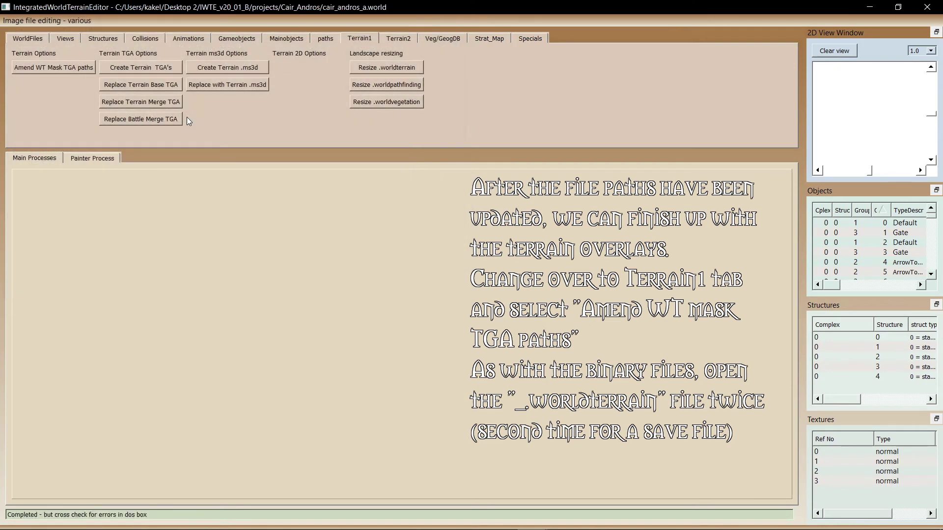
double_click(186, 117)
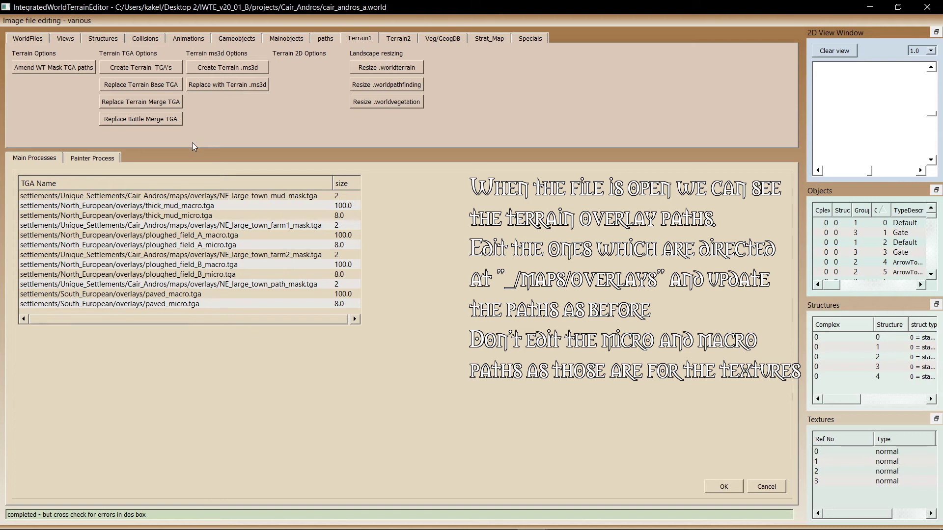
- Replace Unique_Settlements with gondor/castles in the NE_large_town_mud_mask.tga and NE_large_town_farm1_mask.tga overlay paths
click(90, 197)
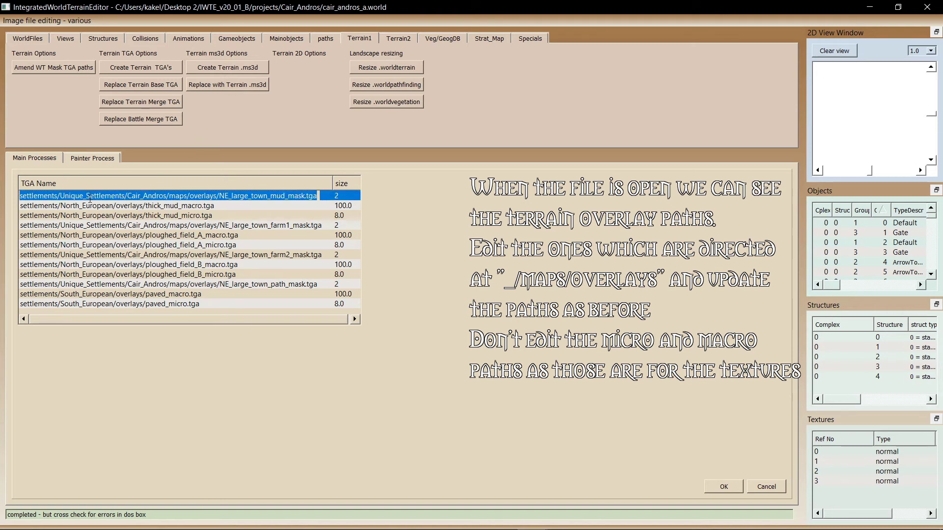
double_click(90, 196)
key(ctrl+v)
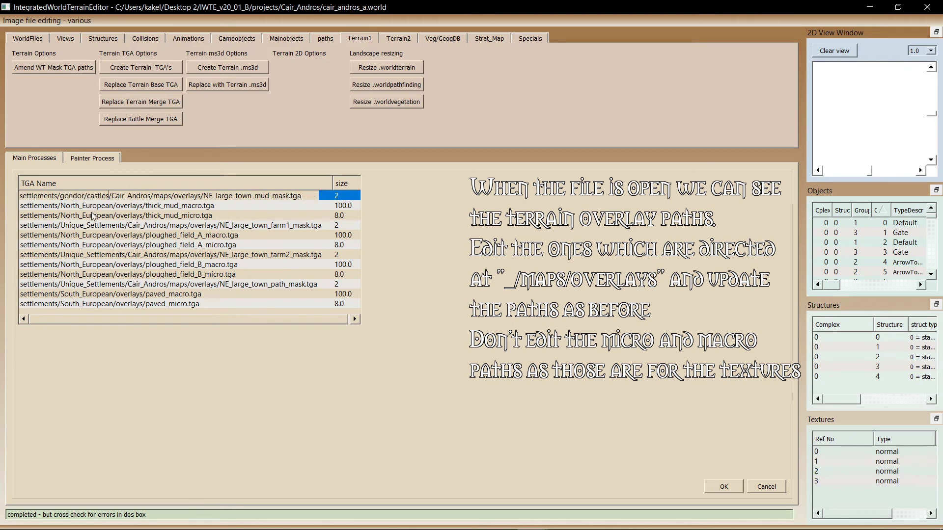
click(89, 227)
double_click(89, 226)
key(ctrl+v)
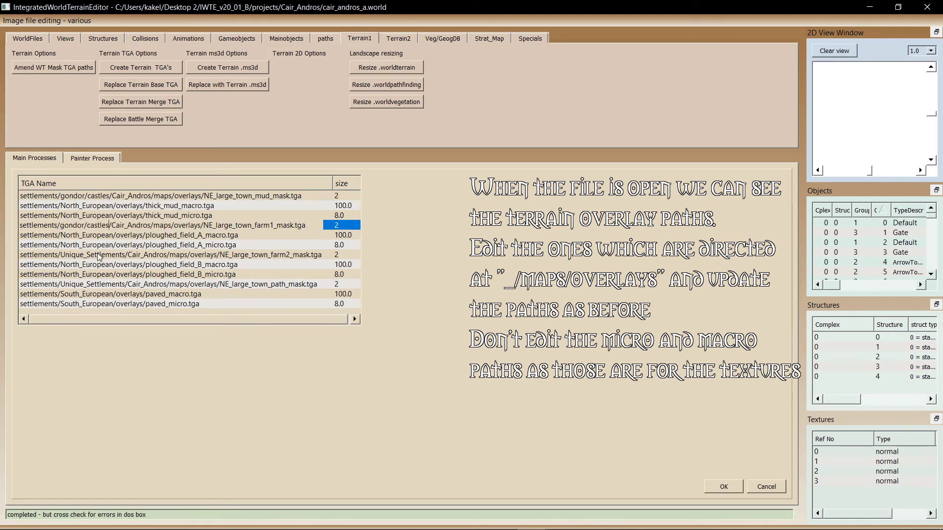
- Replace Unique_Settlements with gondor/castles in the NE_large_town_farm2_mask.tga and NE_large_town_path_mask.tga overlay paths
click(99, 256)
double_click(100, 256)
key(ctrl+v)
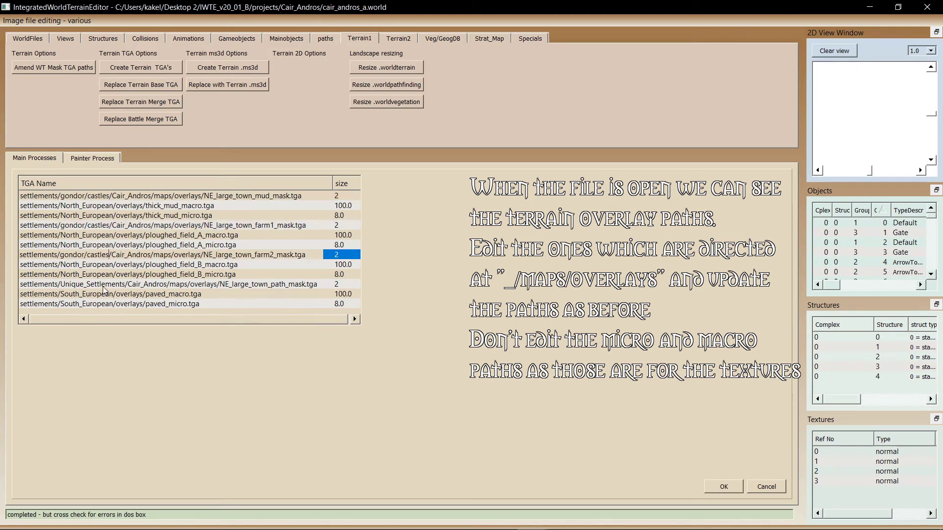
click(95, 294)
click(95, 287)
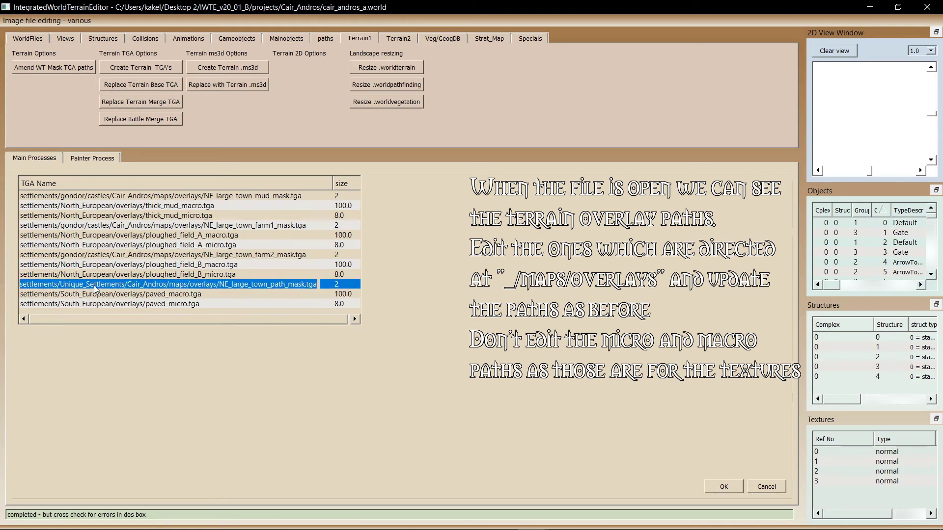
click(95, 288)
double_click(95, 288)
key(ctrl+v)
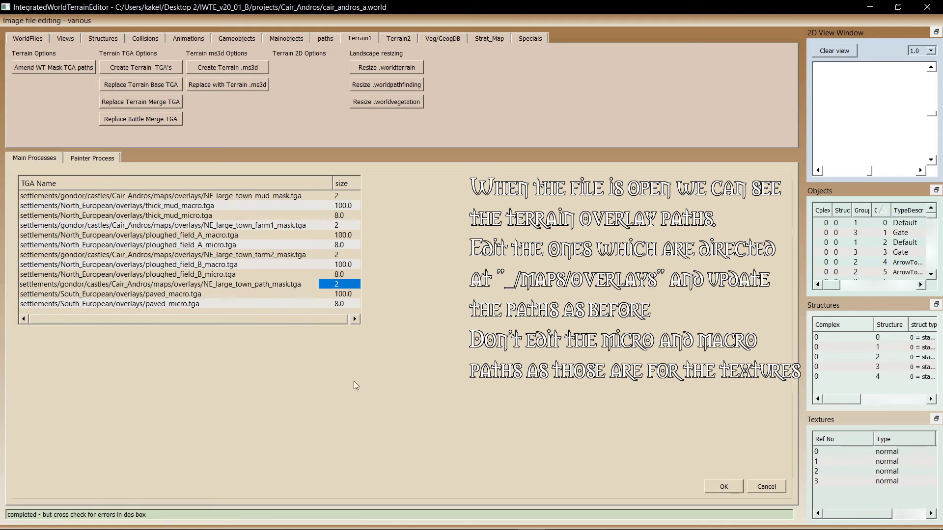
- Apply the amended mask paths and save the three binary files
click(722, 486)
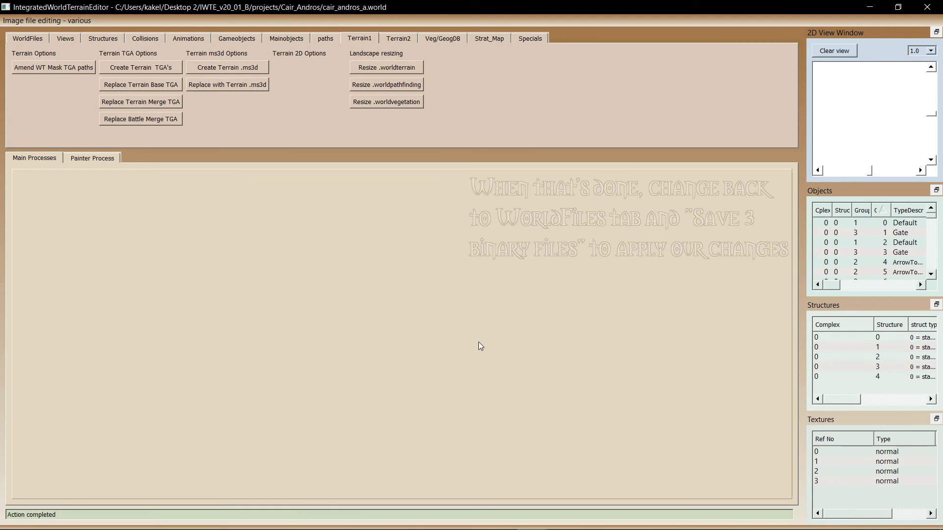
click(25, 39)
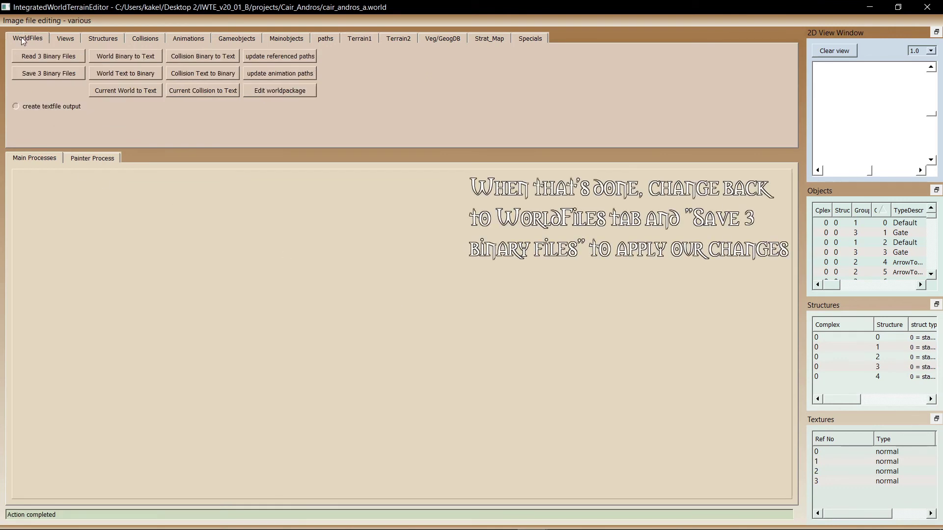
click(45, 78)
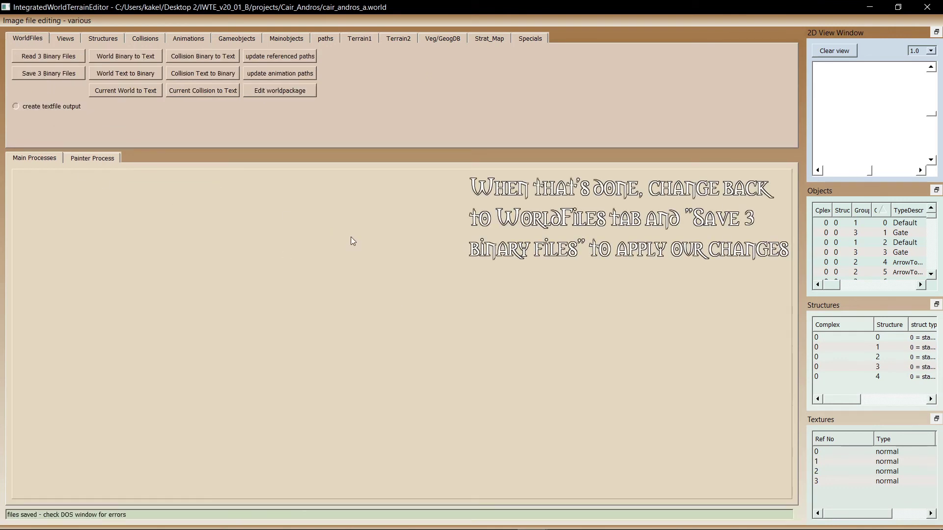
- Switch to the Cair_Andros folder in File Explorer and delete the original cair_andros_a .animinstances, .world and .worldcollision files
click(137, 519)
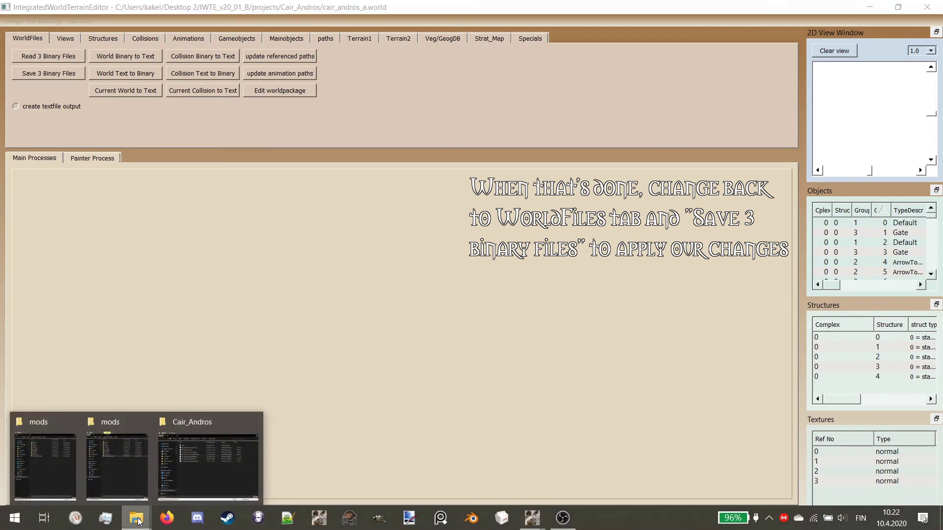
mouse_move(138, 519)
click(217, 475)
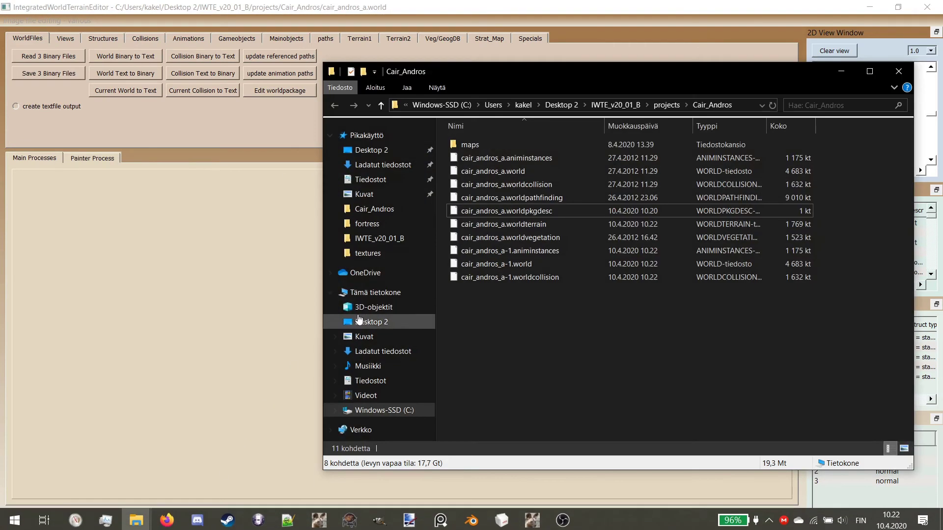
click(533, 158)
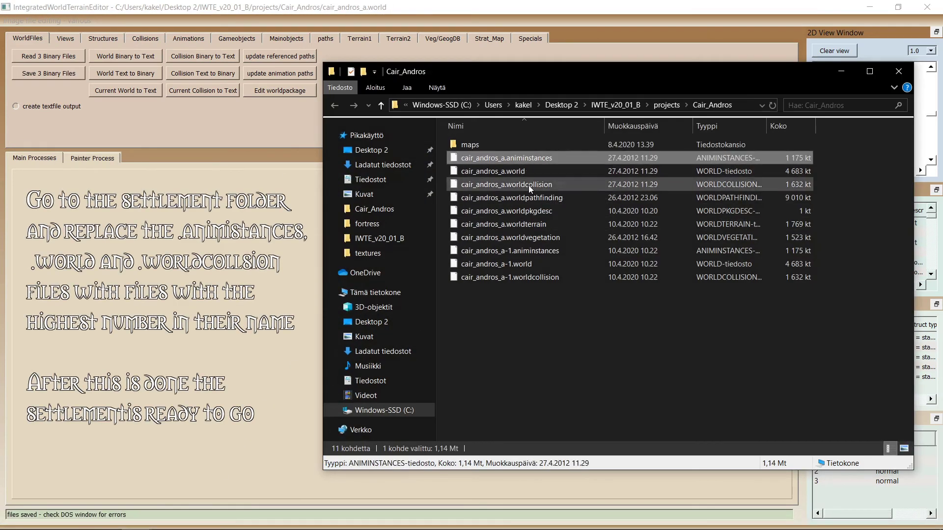
shift+click(524, 190)
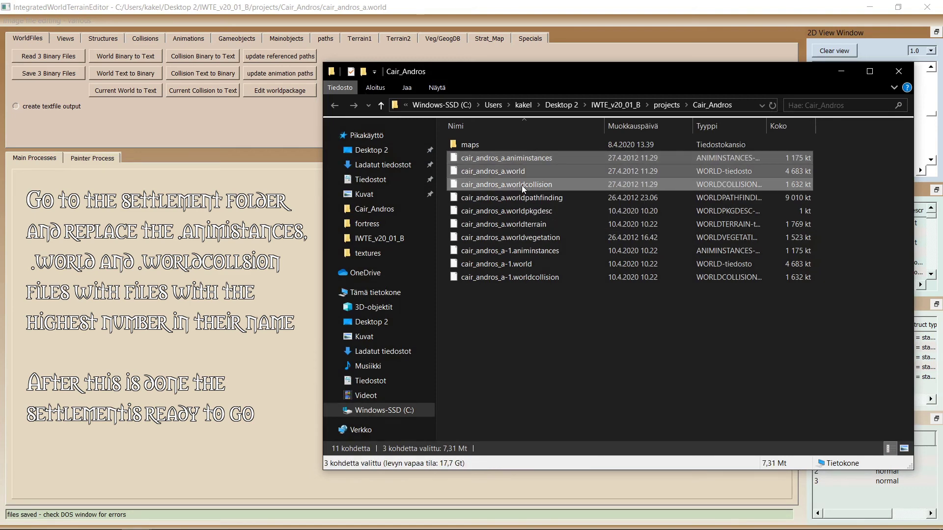
key(Delete)
click(484, 173)
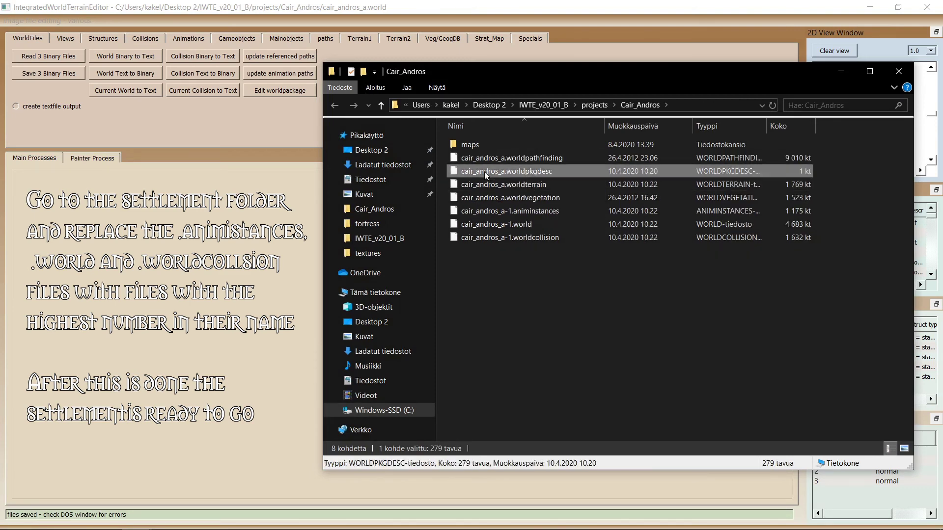
click(484, 172)
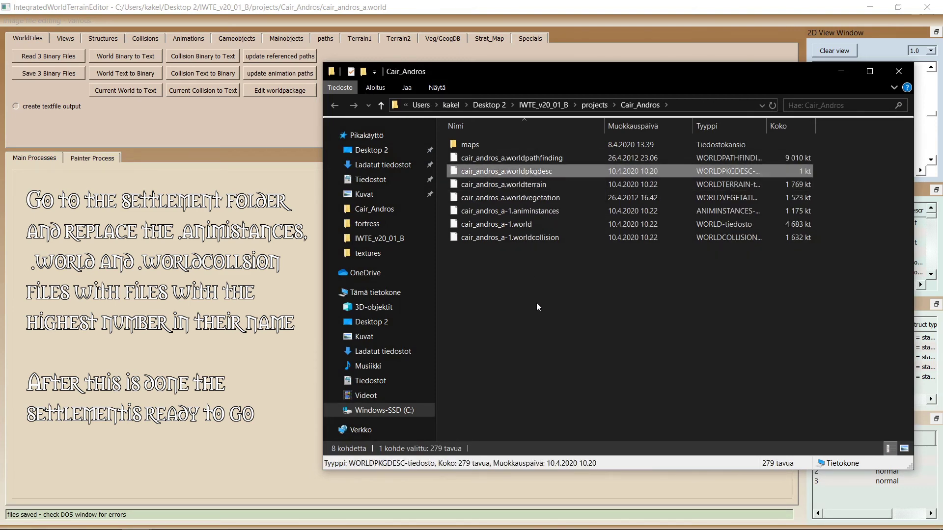
- Rename cair_andros_a-1.animinstances to cair_andros_a.animinstances
click(482, 211)
click(475, 211)
key(Right)
key(BackSpace)
key(BackSpace)
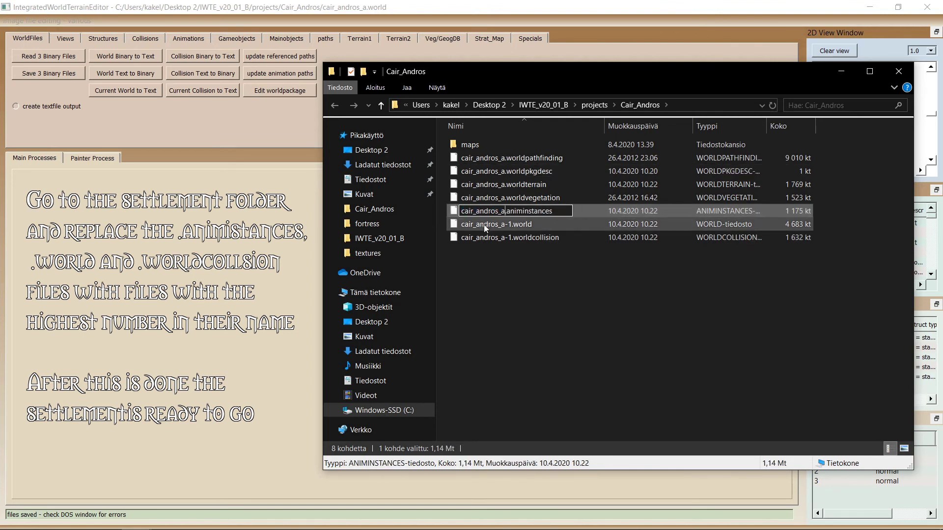
- Rename cair_andros_a-1.world to cair_andros_a.world
click(484, 225)
click(477, 225)
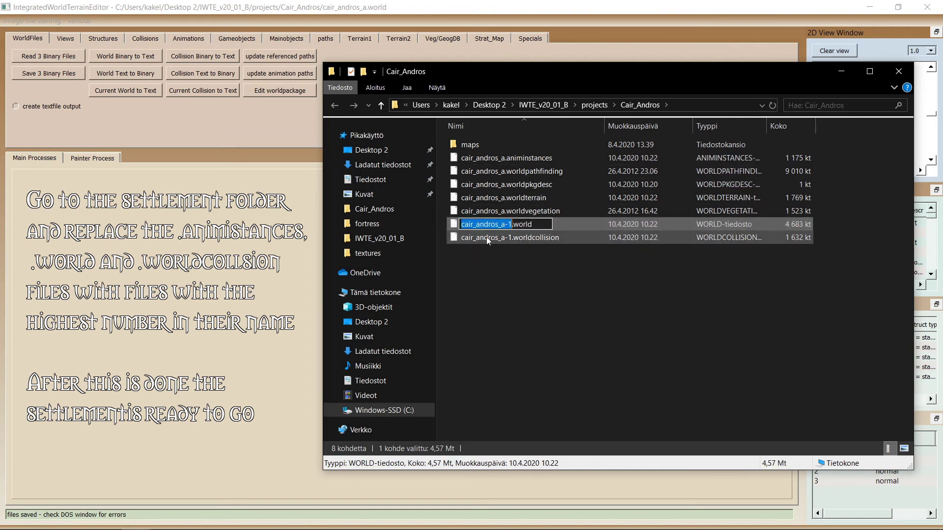
key(Right)
key(BackSpace)
key(BackSpace)
- Rename cair_andros_a-1.worldcollision to cair_andros_a.worldcollision
click(480, 237)
click(474, 239)
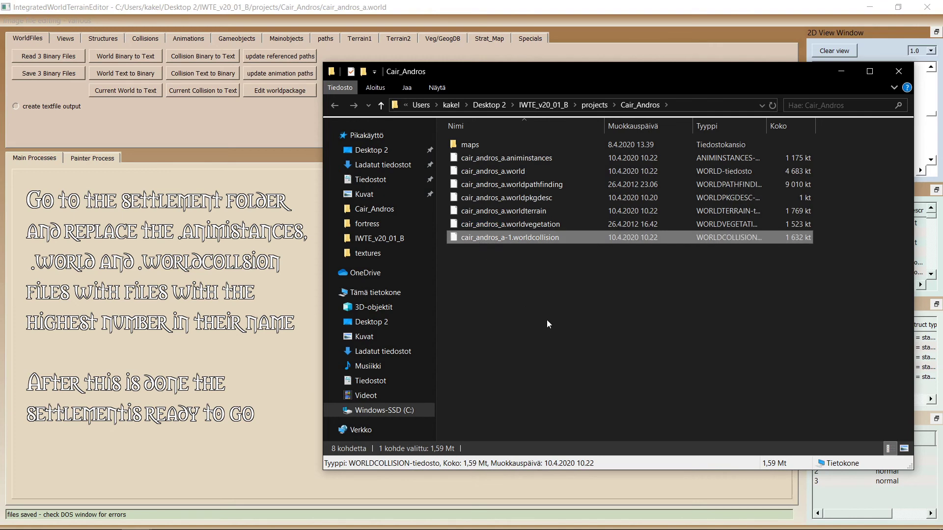
key(Right)
key(BackSpace)
key(BackSpace)
click(547, 320)
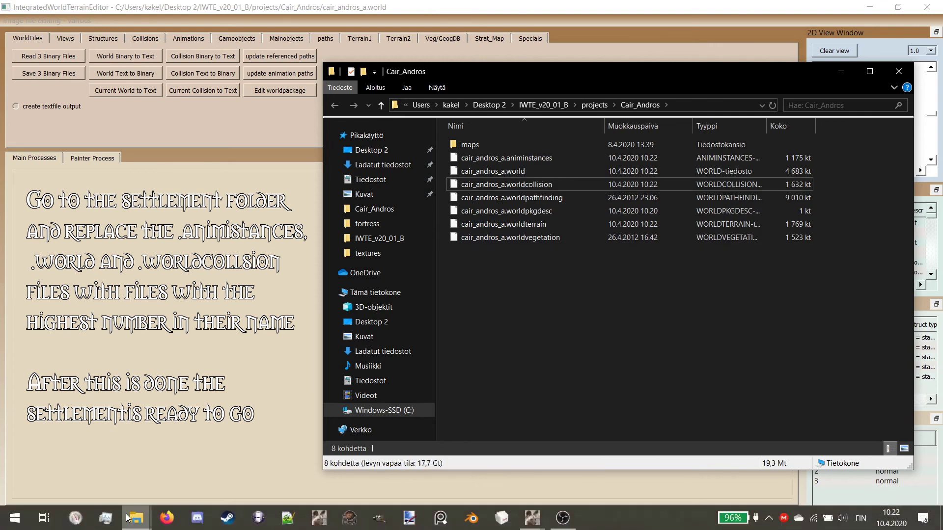
- Switch to the mods folder window and open Third_Age_Reforged > data > settlements > gondor > castles
click(136, 518)
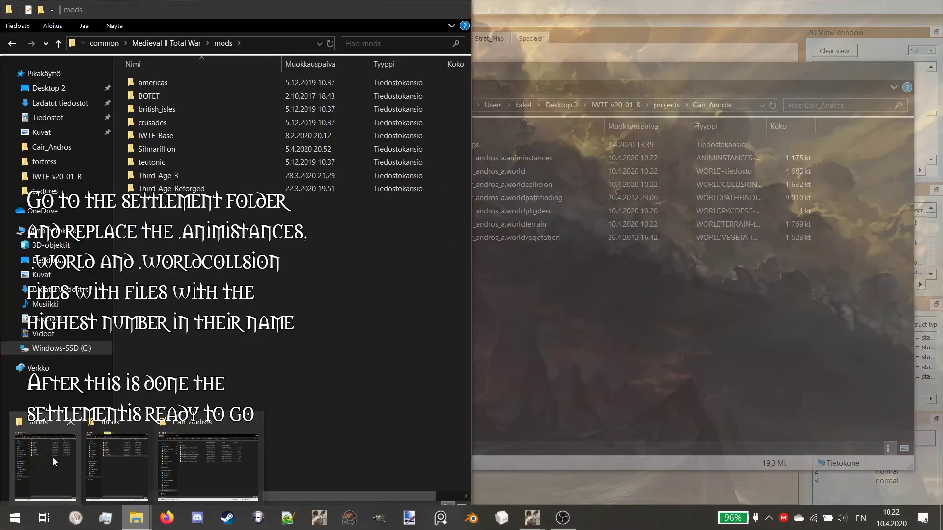
click(52, 457)
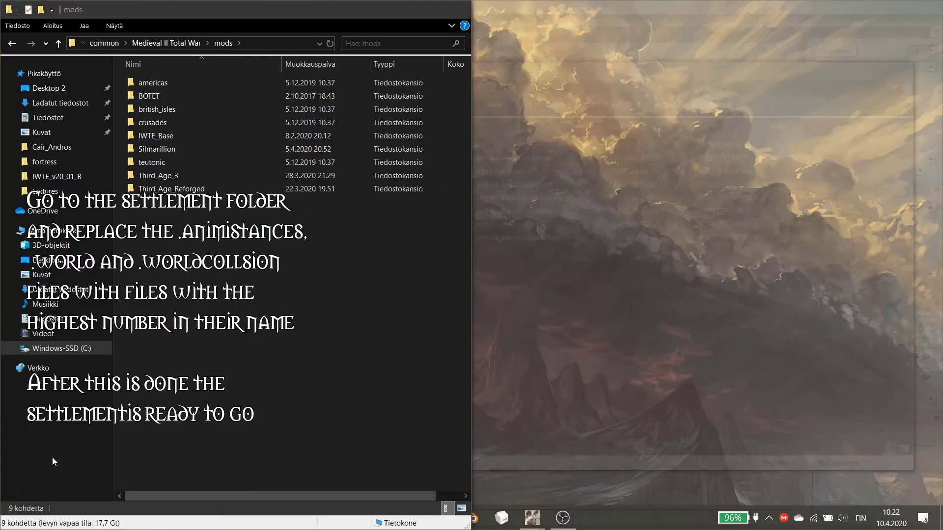
double_click(187, 189)
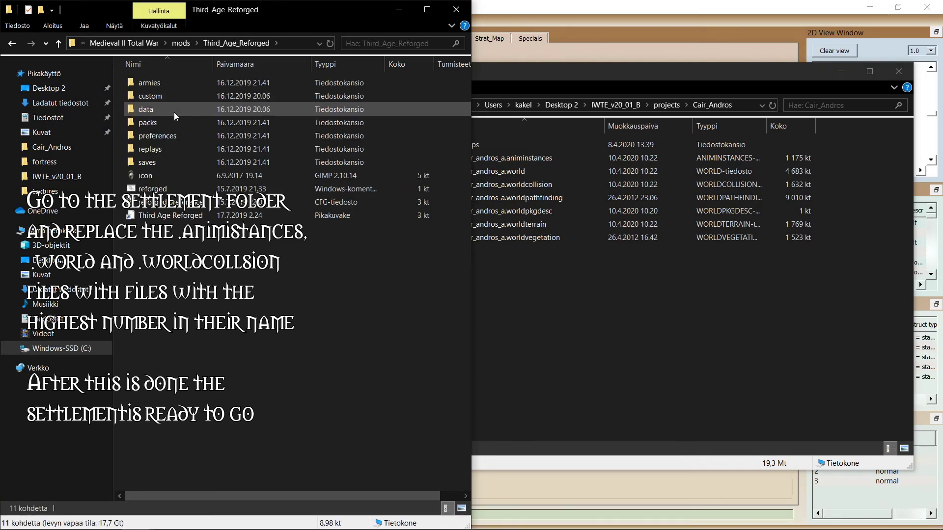
double_click(173, 110)
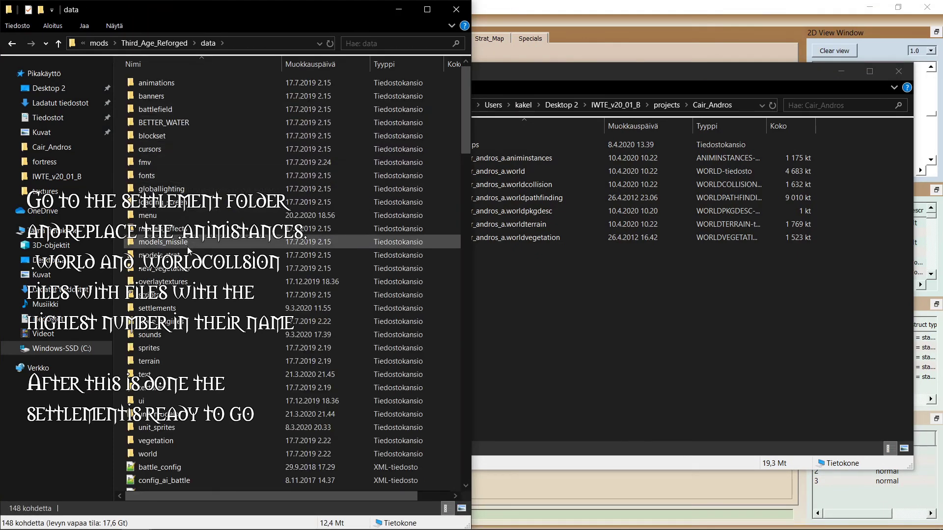
double_click(184, 305)
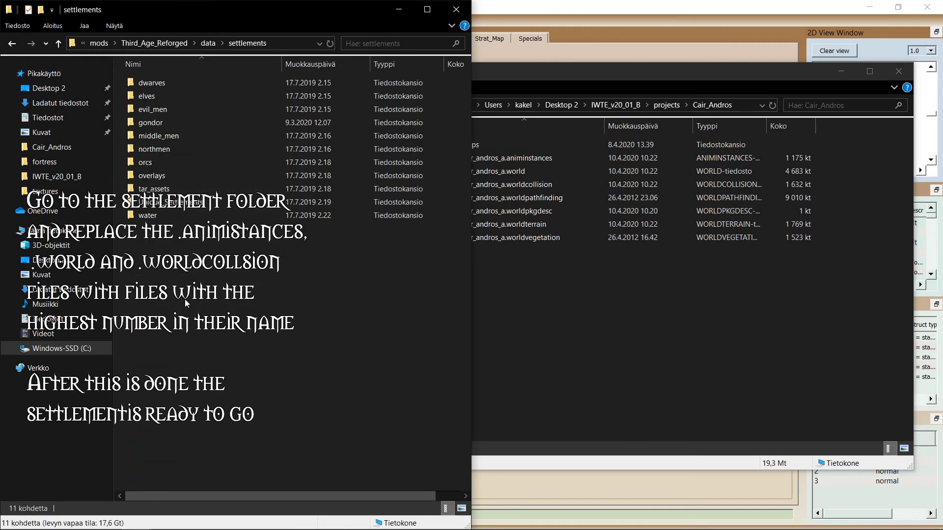
double_click(180, 122)
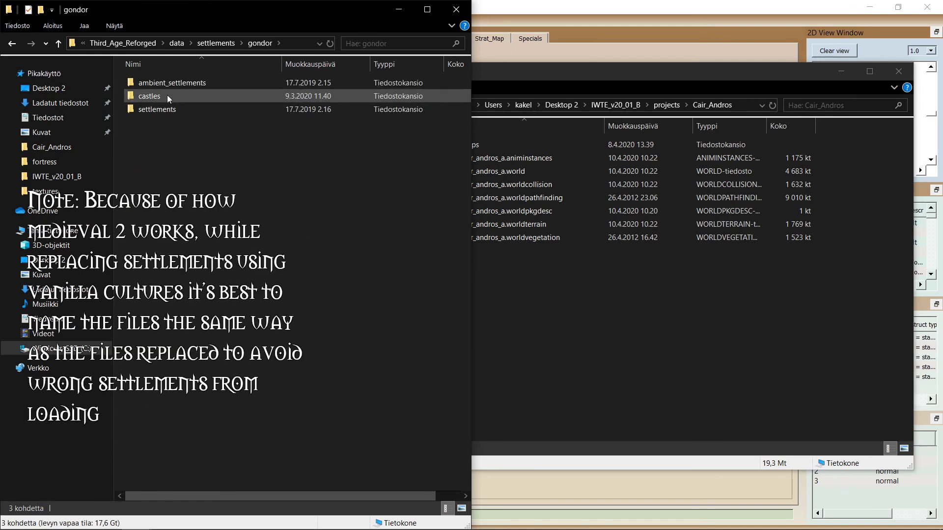
double_click(167, 97)
- Rename the large_castle folder to large_castleb
click(186, 112)
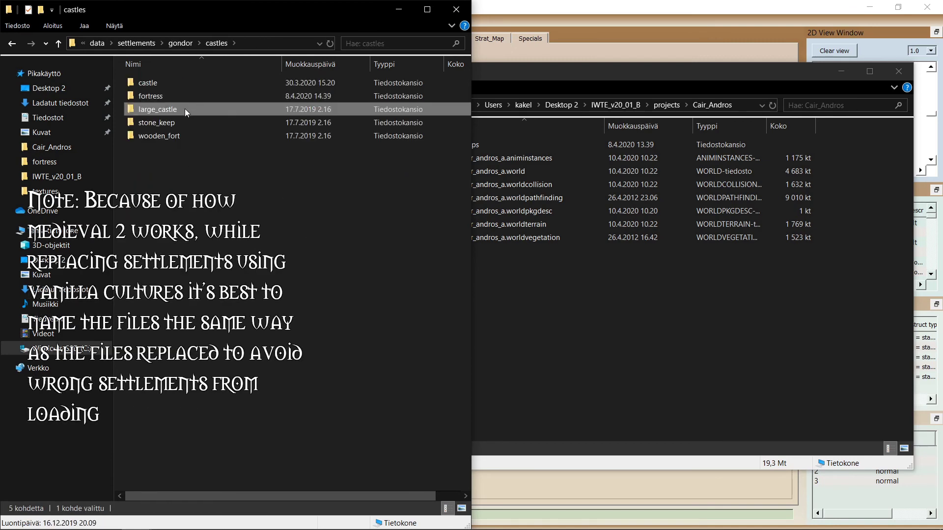
click(181, 109)
click(181, 109)
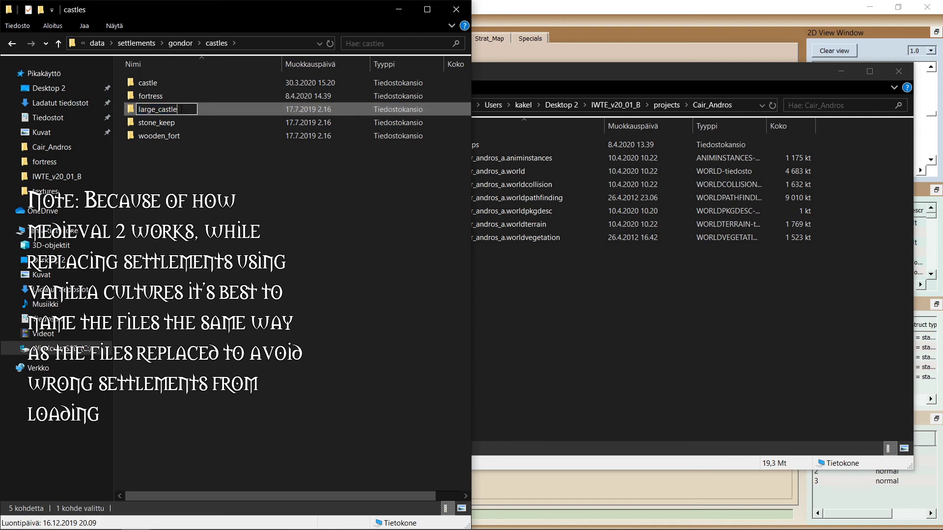
text(b)
key(Return)
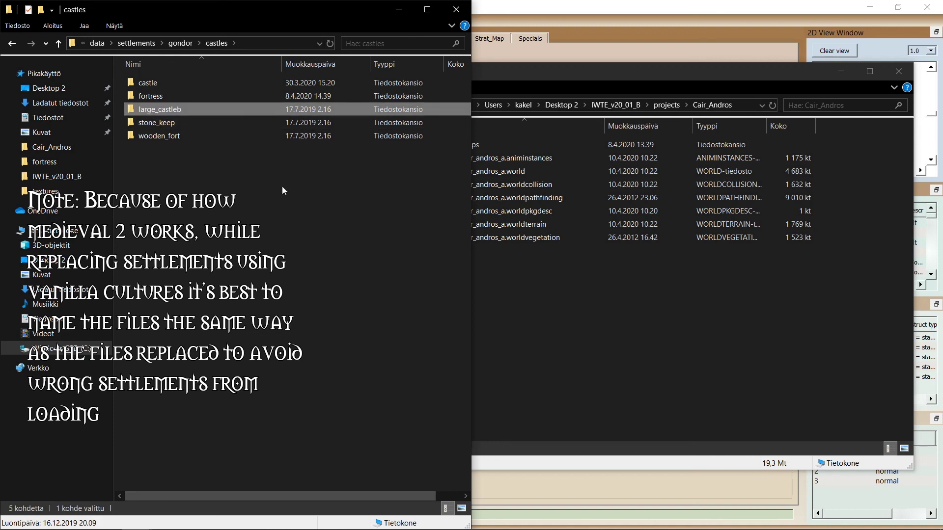
- Move the Cair_Andros folder from the IWTE projects folder into the gondor castles folder
key(alt+Up)
key(alt+Tab)
click(927, 7)
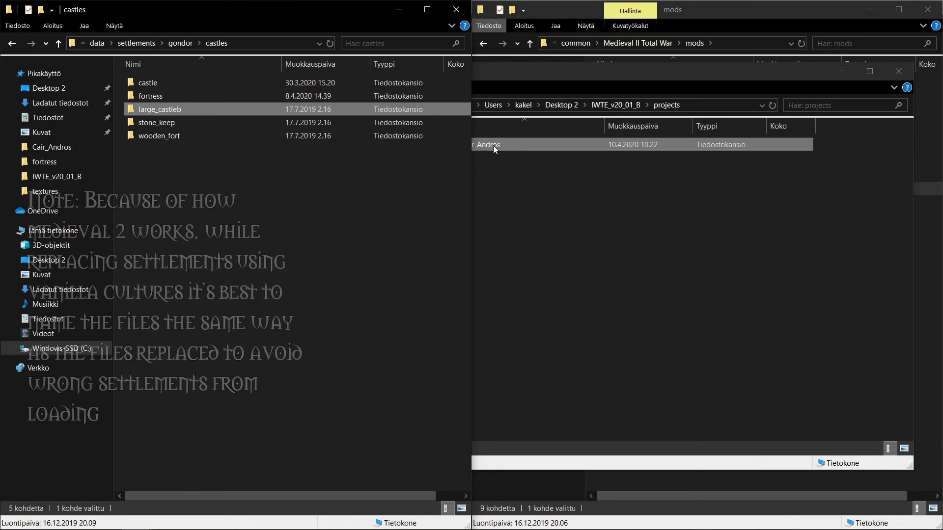
drag(493, 145, 318, 267)
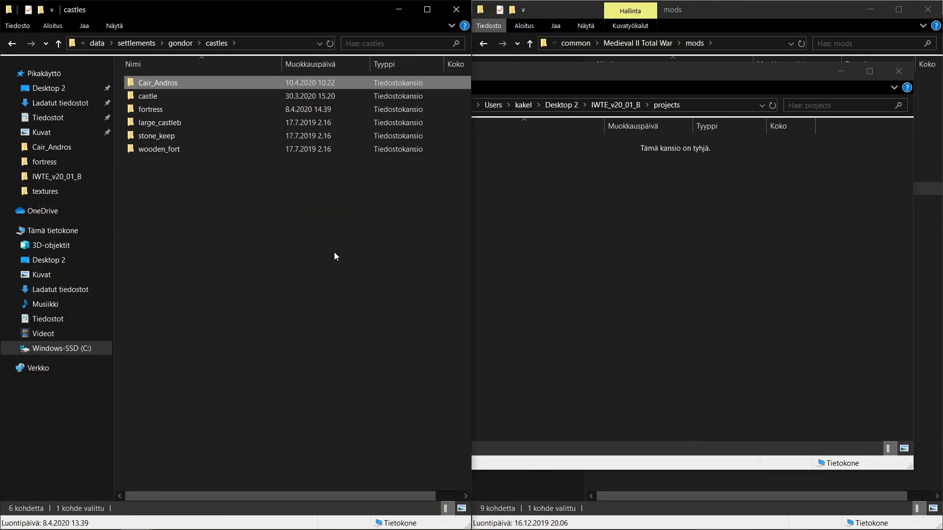
click(335, 254)
- Switch to the Medieval II battle and examine the island settlement, its terrain and walls on the battle map
mouse_move(319, 527)
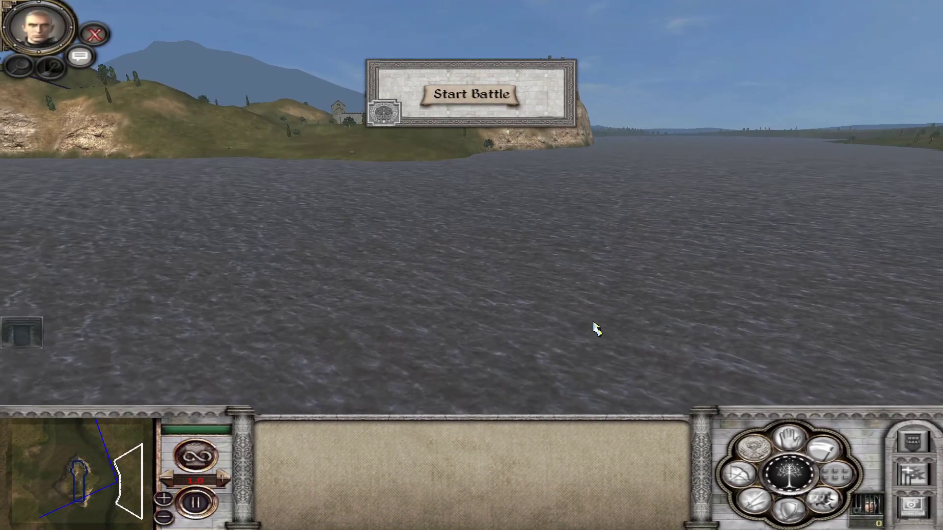
scroll(592, 294, down, 3)
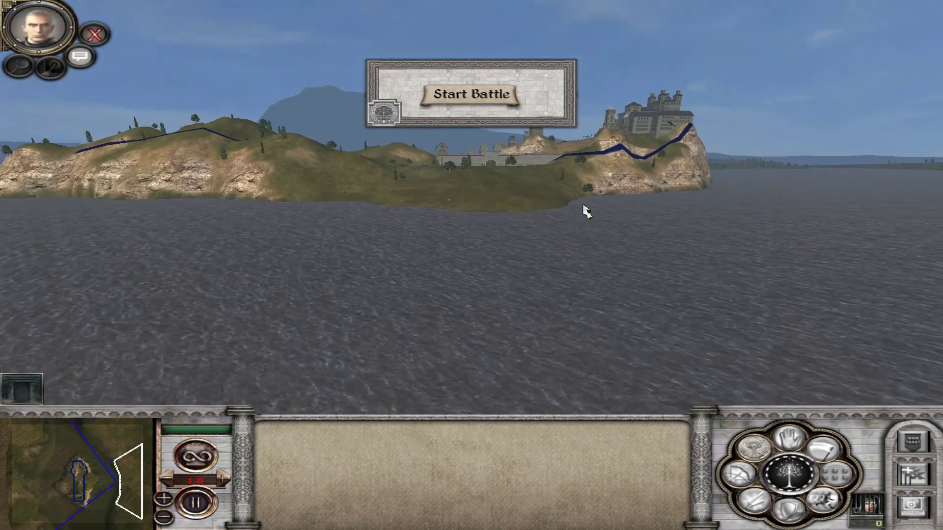
mouse_move(567, 5)
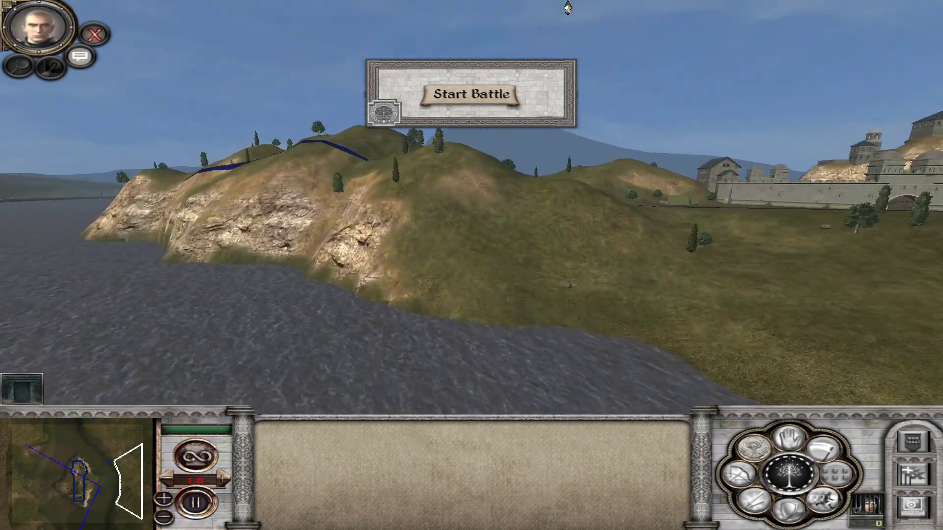